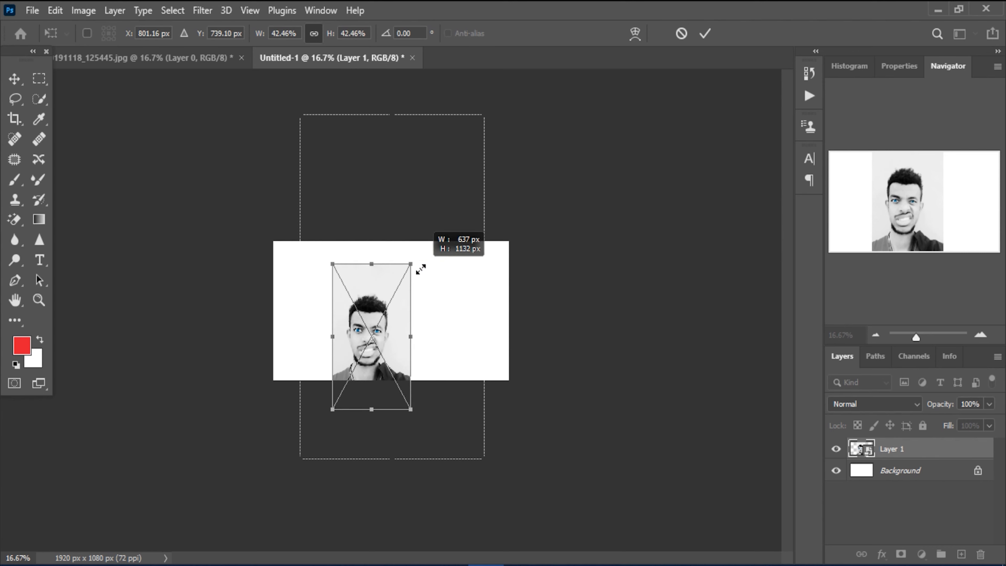
Step: Scale the portrait layer to about 41% so it fits the canvas height, centre it horizontally, and apply the transform
drag(392, 335, 414, 309)
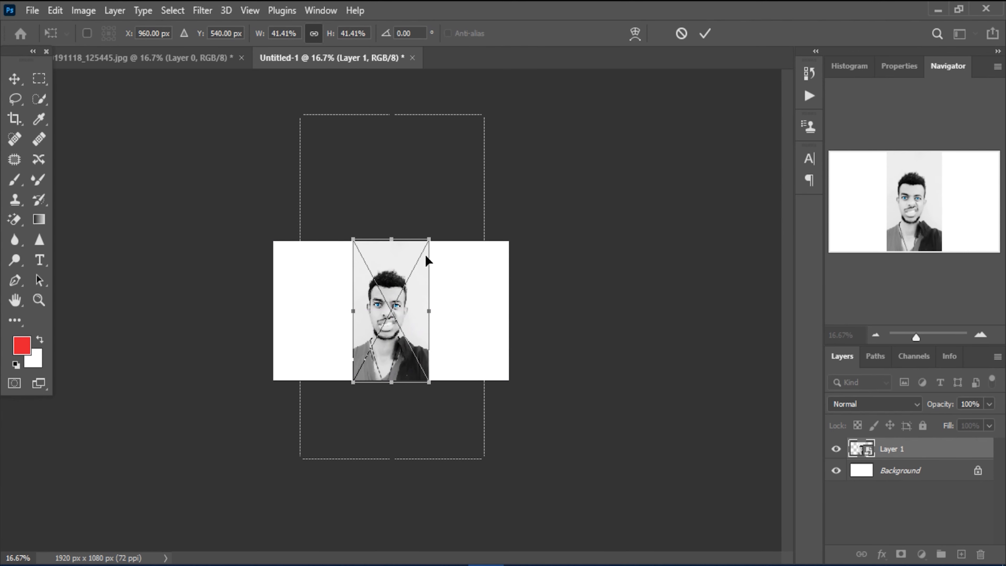
drag(432, 233, 431, 238)
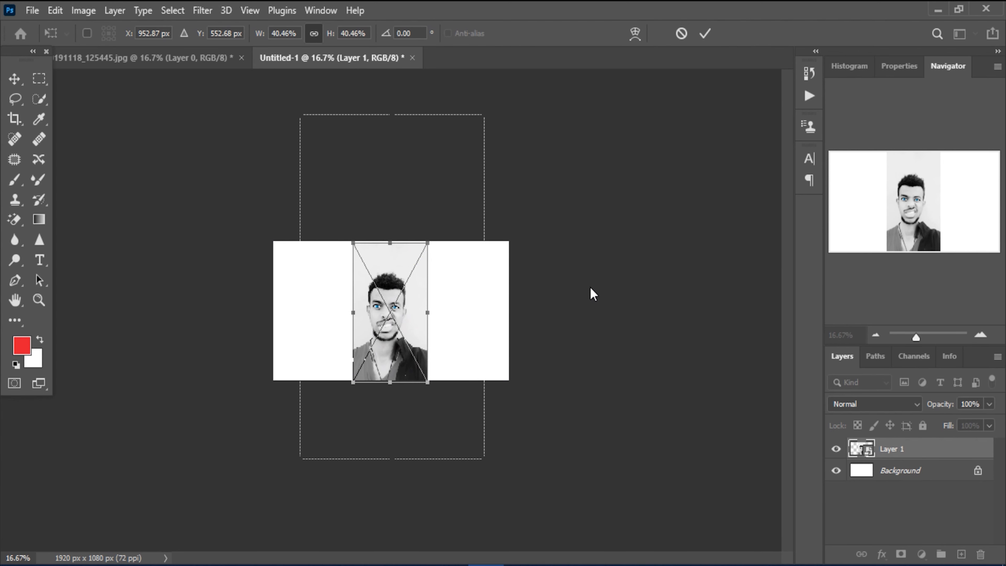
drag(393, 243, 392, 241)
click(705, 34)
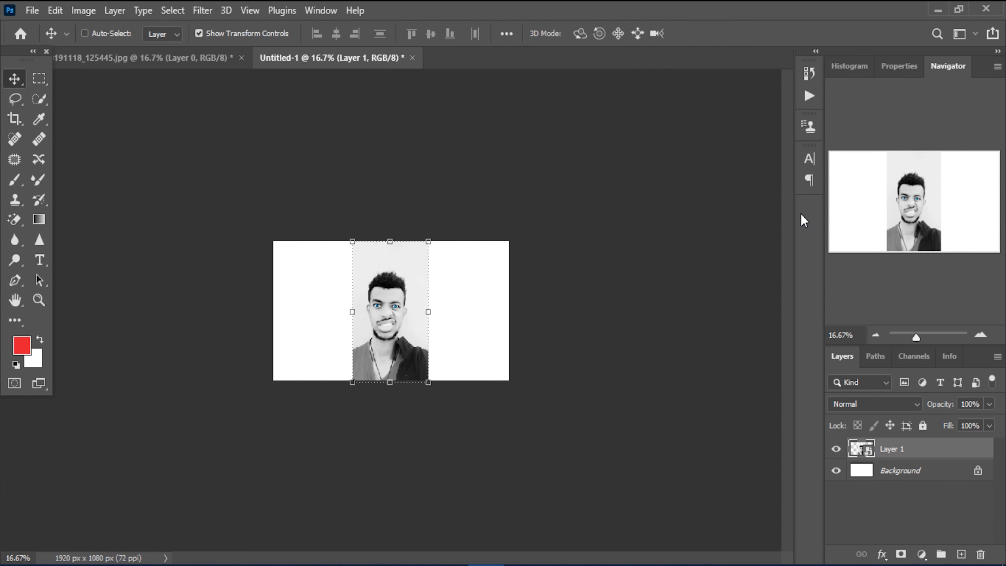
Step: Select the man in the portrait layer automatically using the Quick Selection tool's Select Subject option
click(981, 333)
click(980, 333)
click(980, 333)
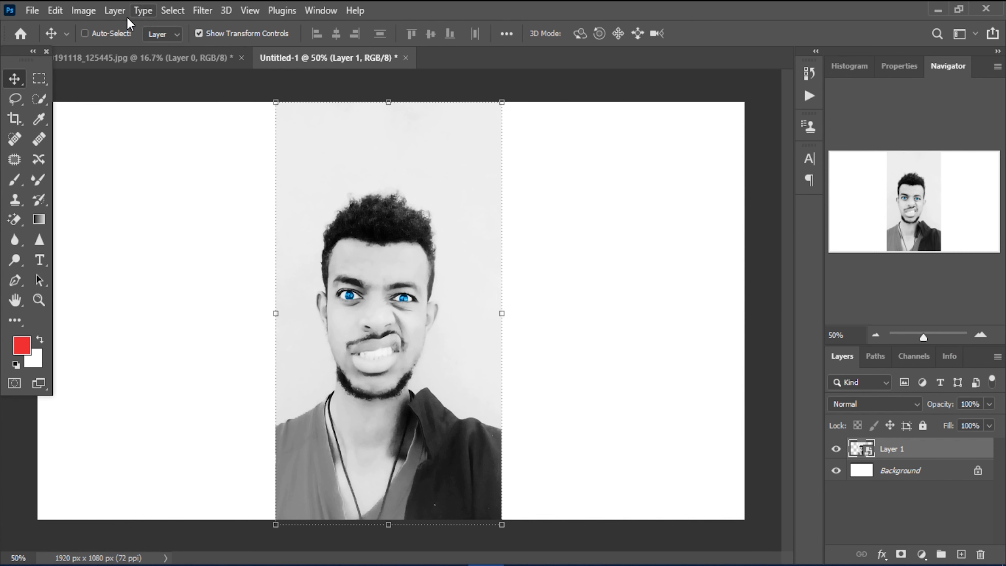
click(39, 101)
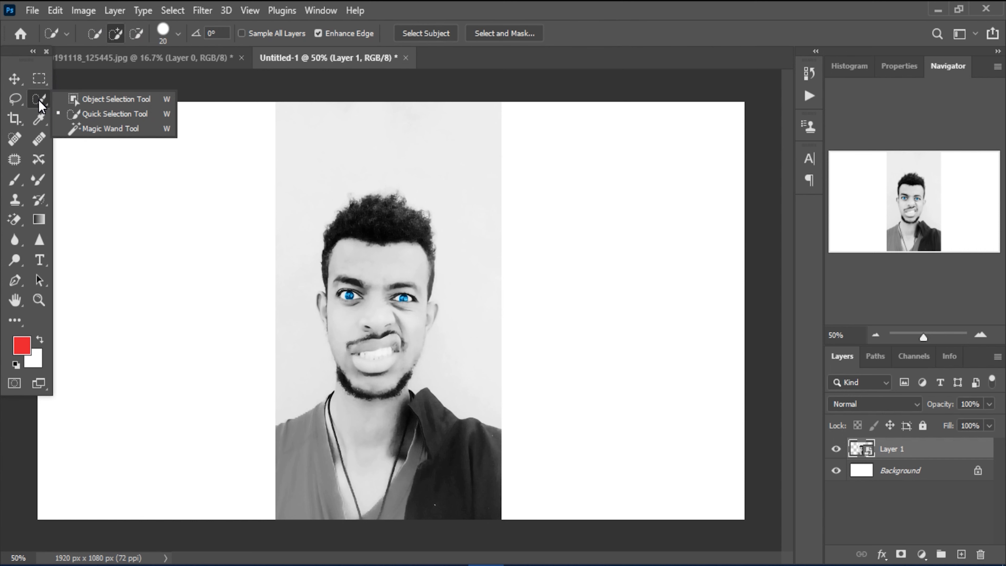
click(417, 34)
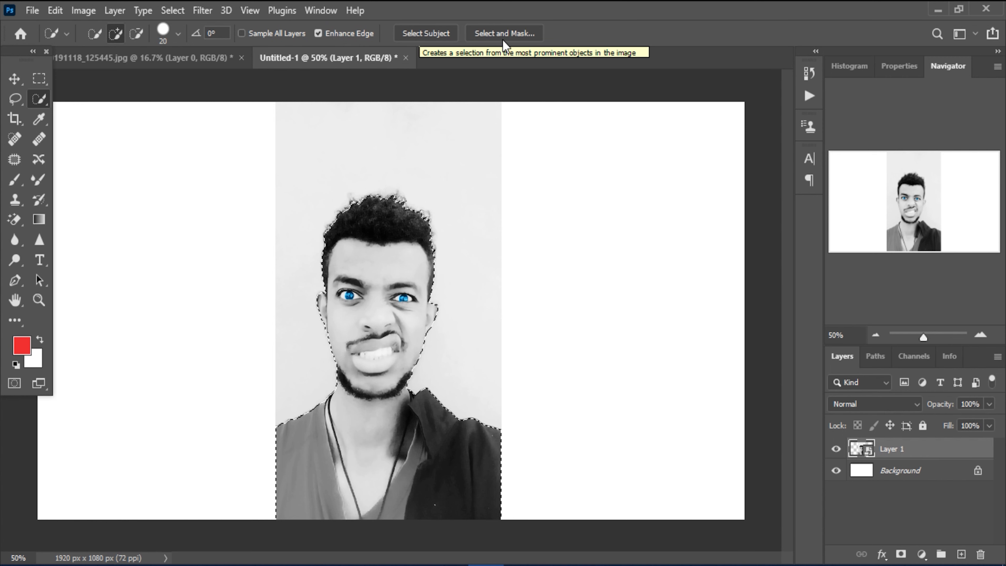
Step: Refine the hair edge in Select and Mask with the Refine Edge Brush at size 25, first adding, then subtracting along the hair's left side
click(484, 33)
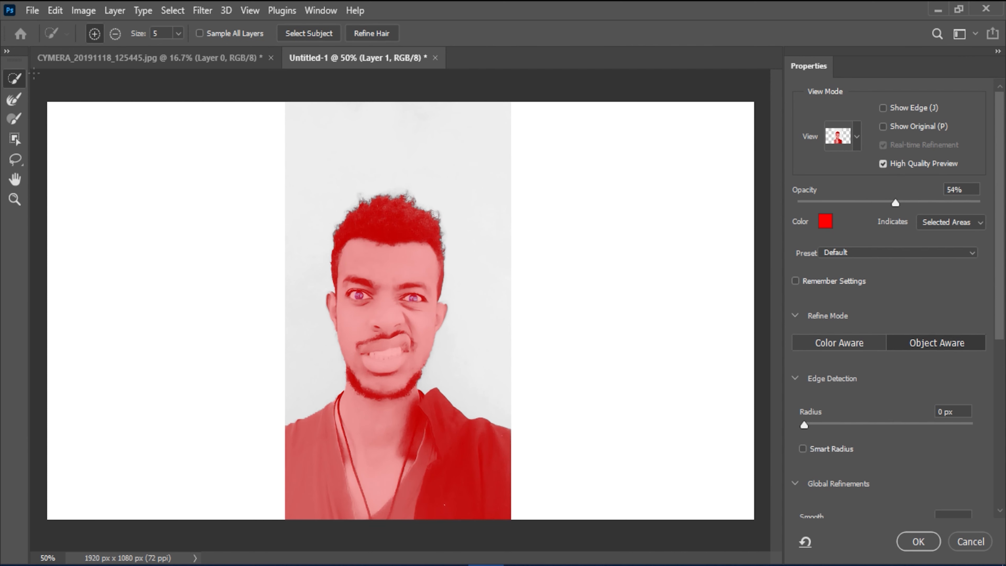
click(15, 100)
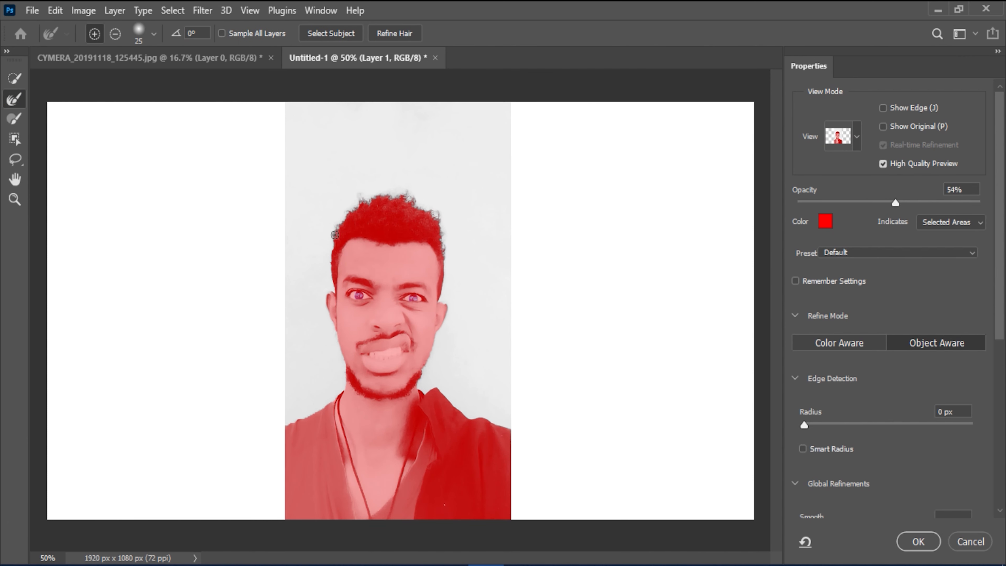
drag(336, 235, 345, 209)
click(114, 34)
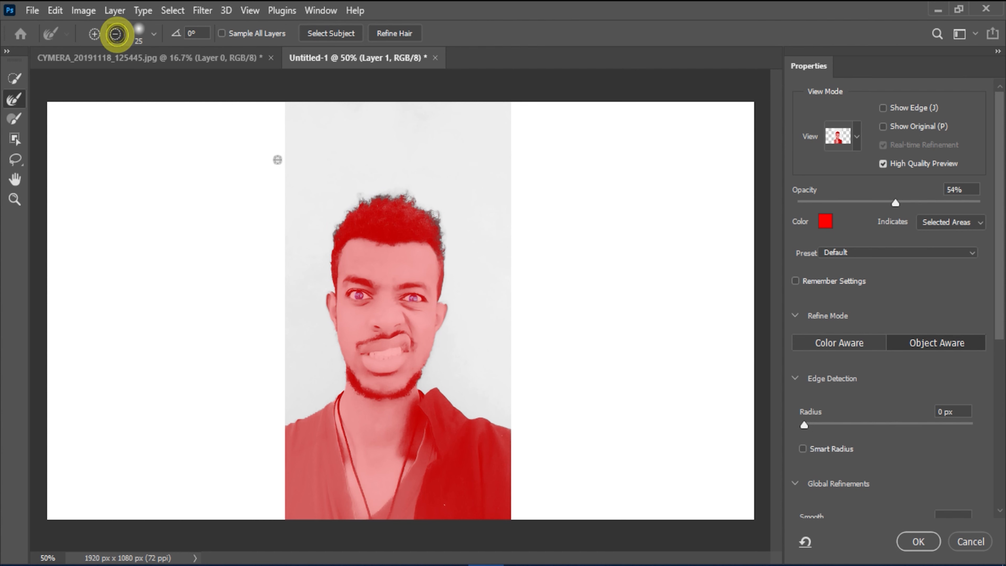
drag(332, 241, 367, 204)
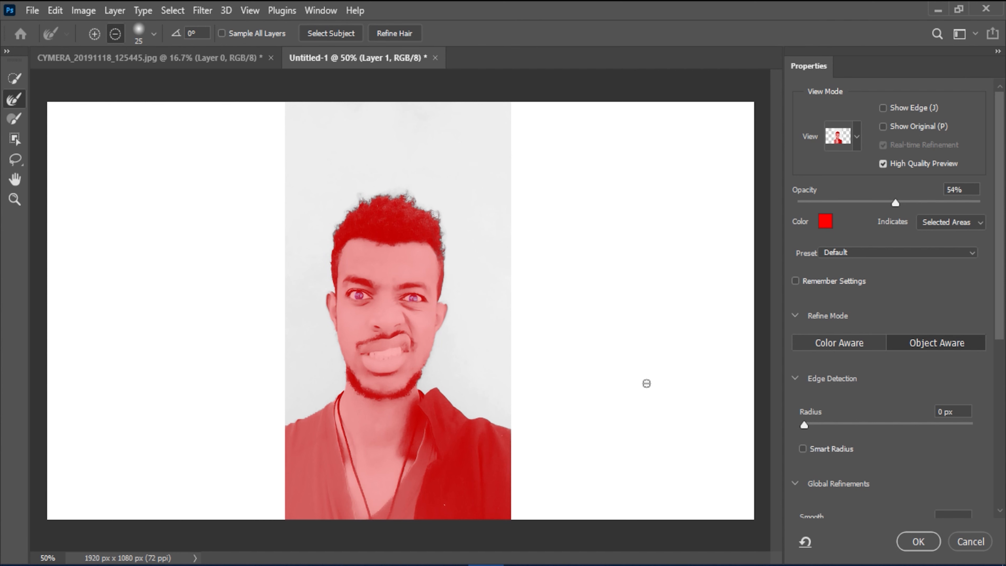
Step: Output the refined selection as a New Layer with Layer Mask
scroll(844, 321, down, 5)
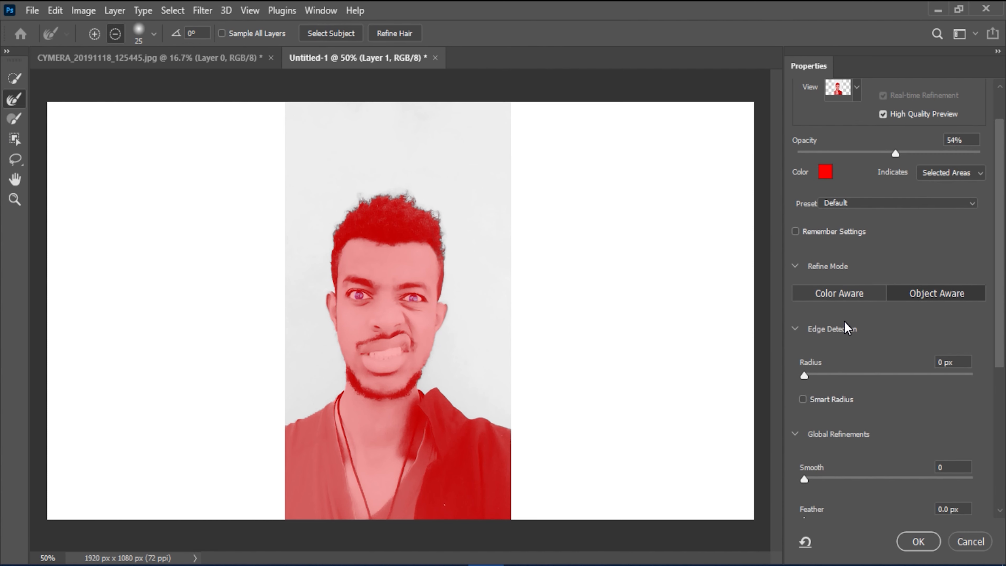
scroll(845, 322, down, 5)
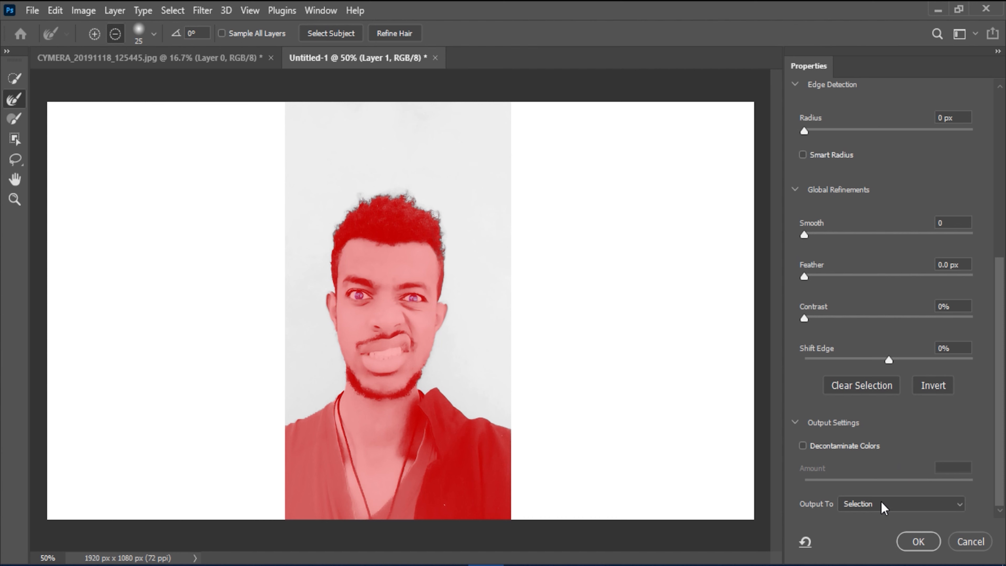
click(887, 504)
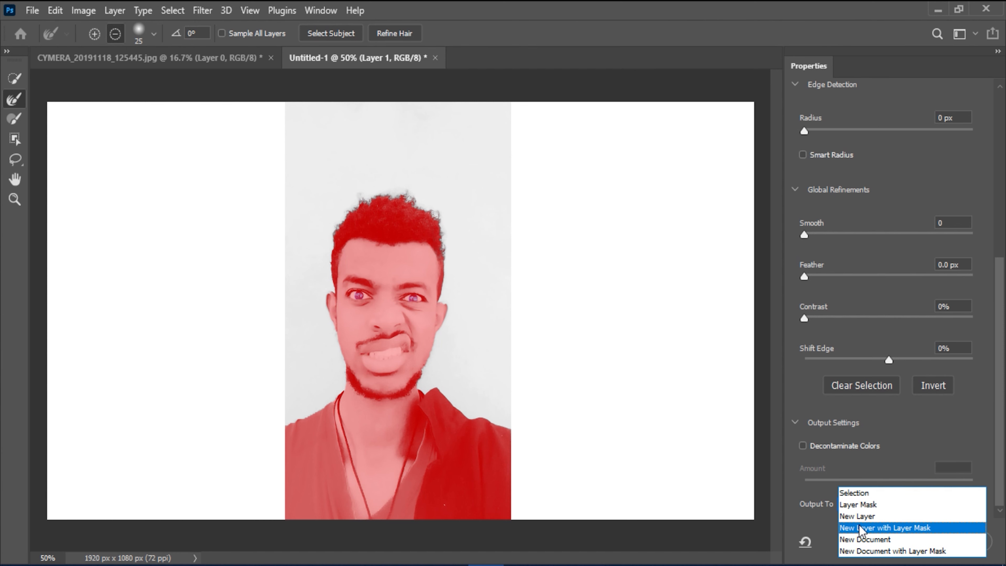
click(852, 527)
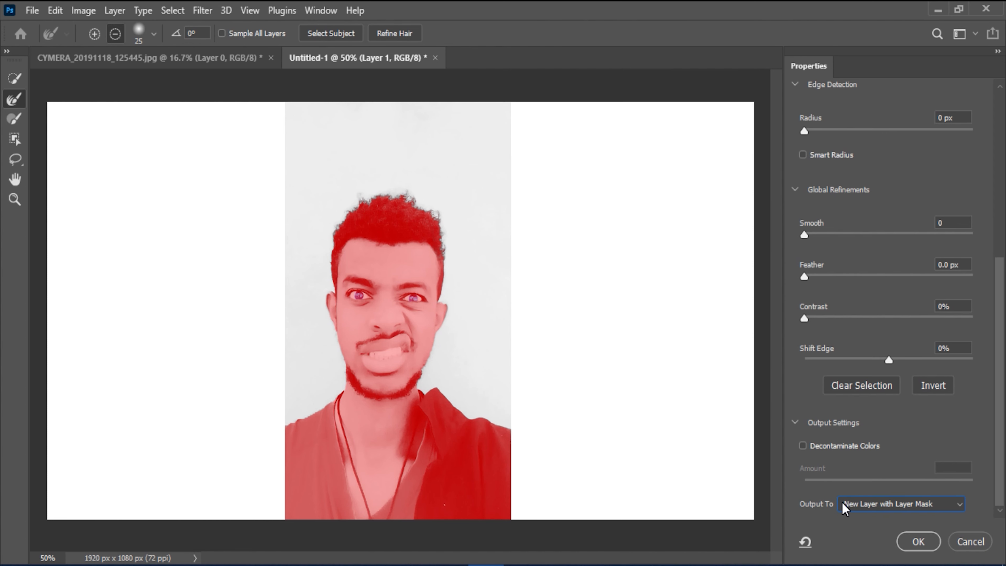
click(911, 540)
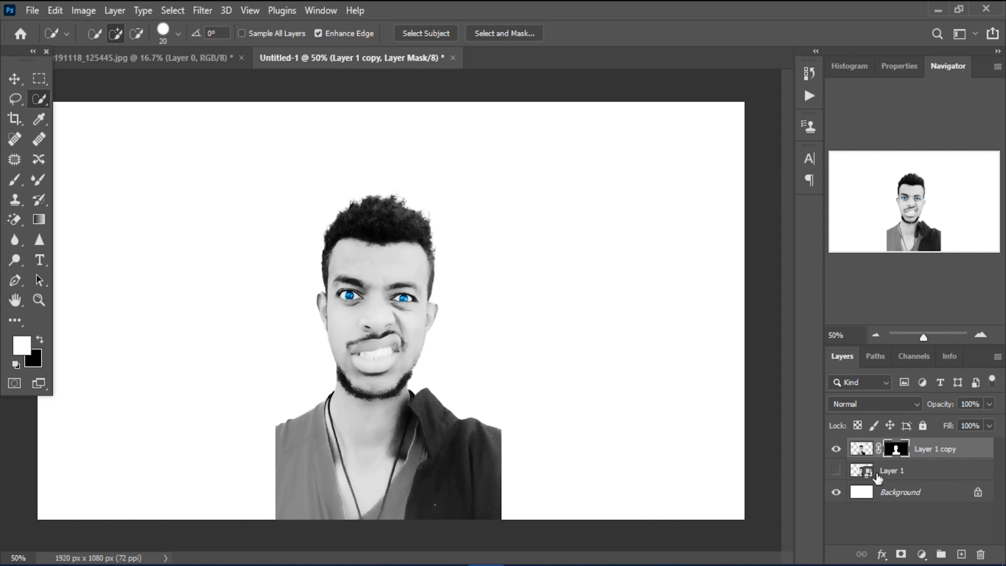
Step: Duplicate the masked portrait layer and apply the layer mask on the duplicate
click(927, 455)
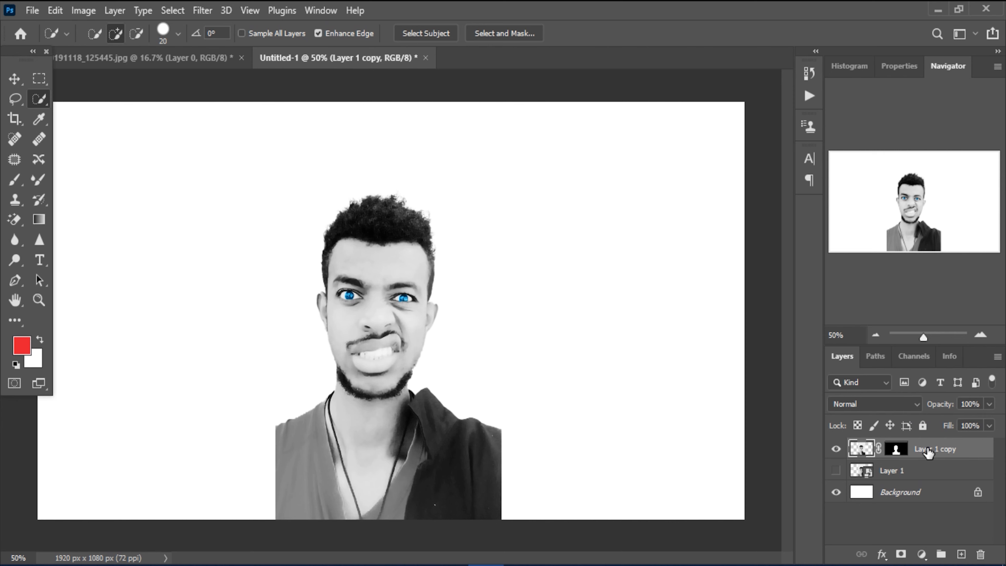
right_click(929, 452)
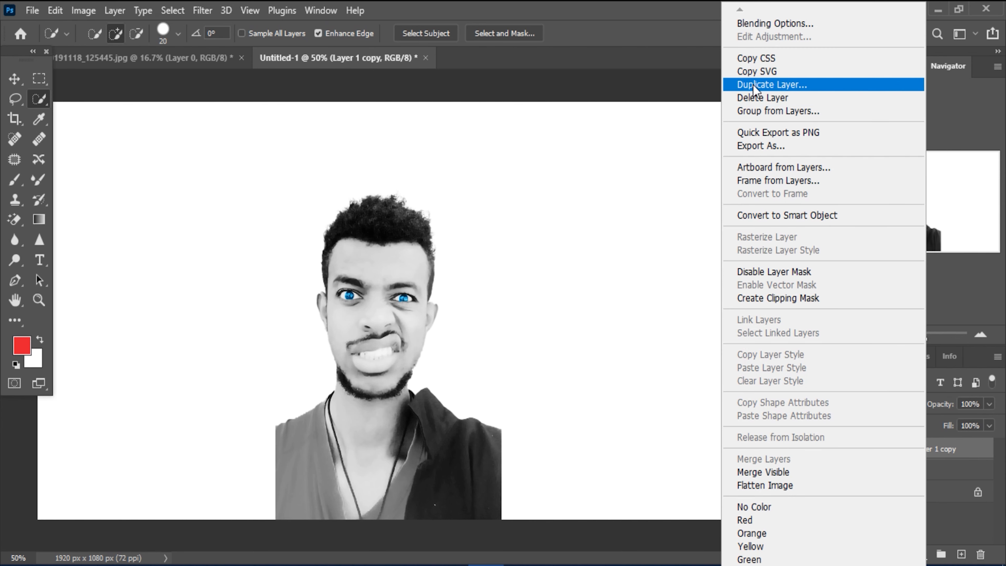
click(770, 85)
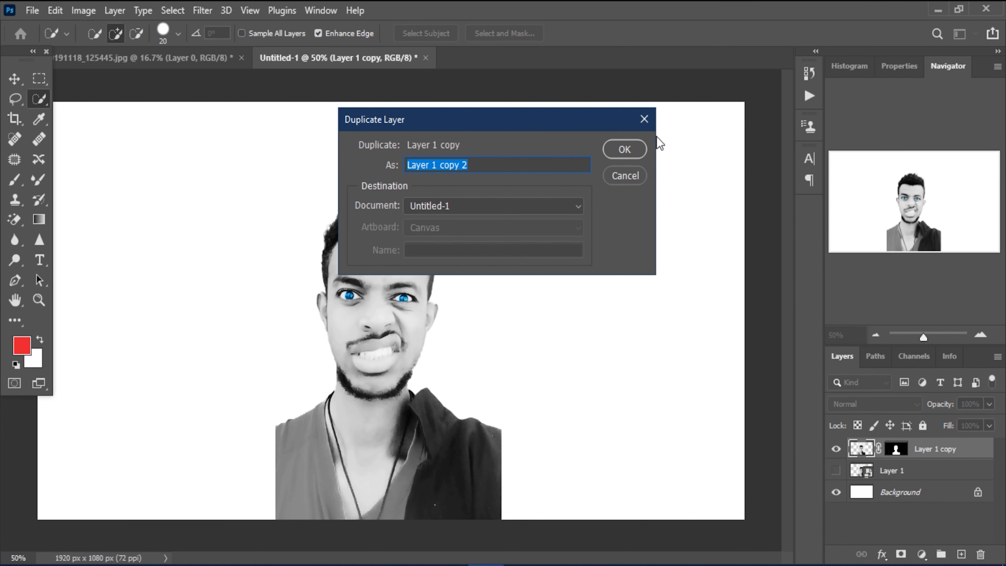
click(622, 149)
right_click(877, 451)
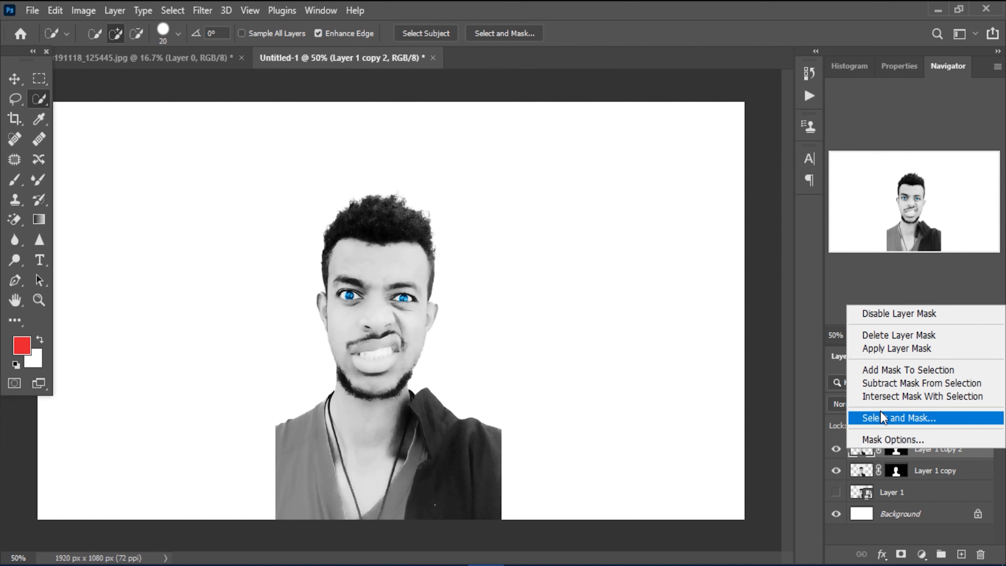
click(873, 349)
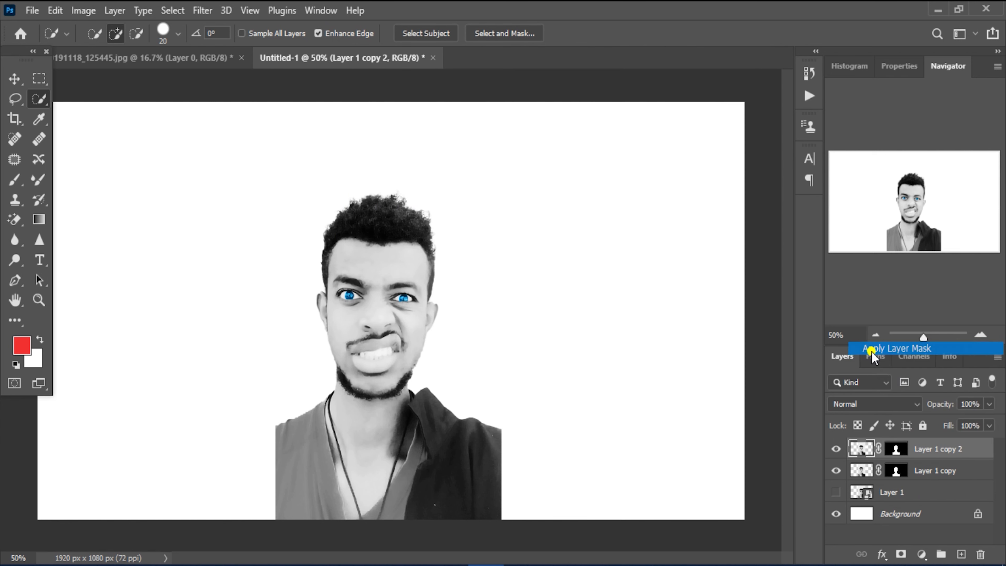
Step: Duplicate the Layer 1 copy 2 cutout and hide the masked Layer 1 copy
right_click(879, 455)
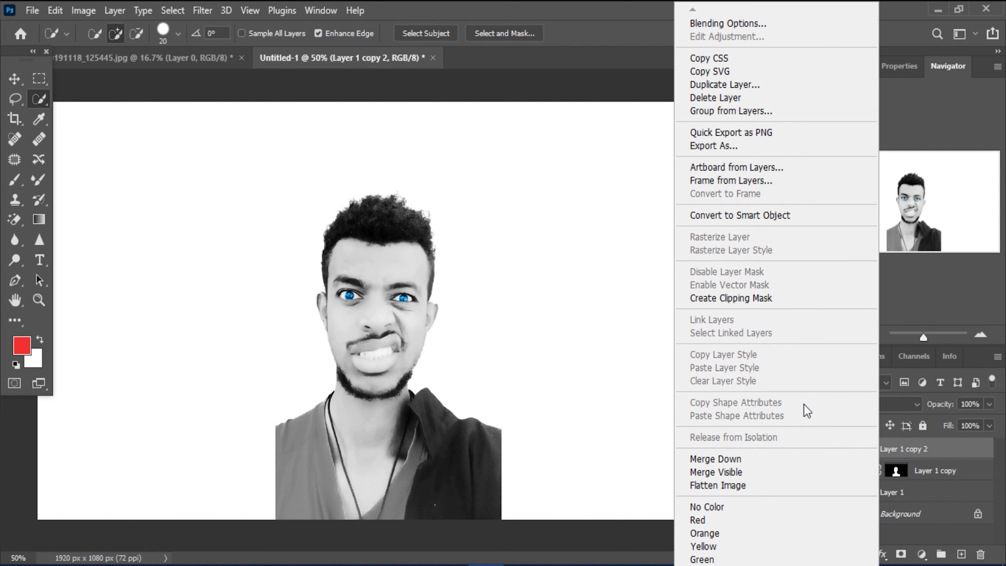
click(735, 84)
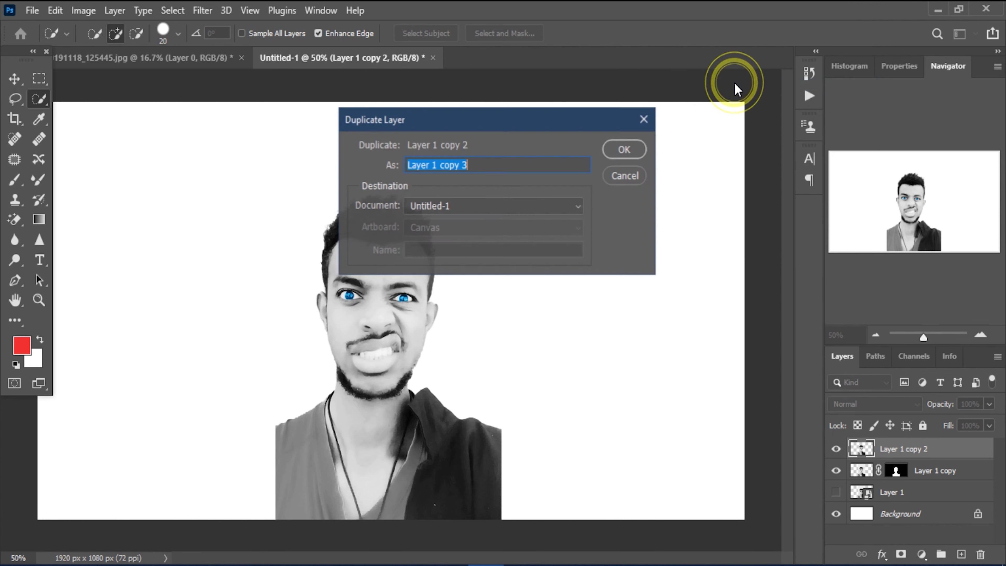
click(629, 151)
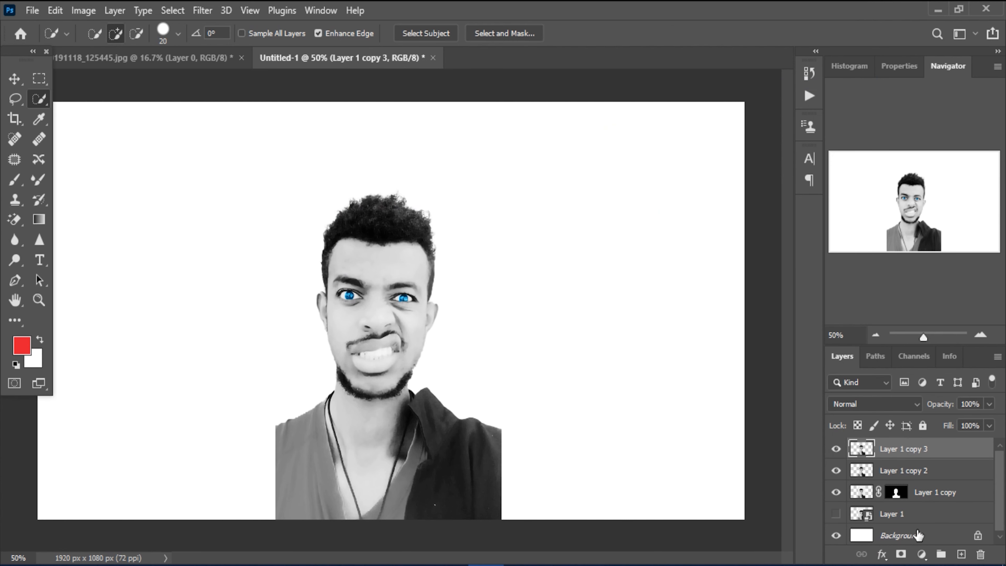
click(836, 492)
Step: Move Layer 1 copy 3 and Layer 1 copy 2 to the canvas's left edge, aligned exactly on top of each other
click(874, 335)
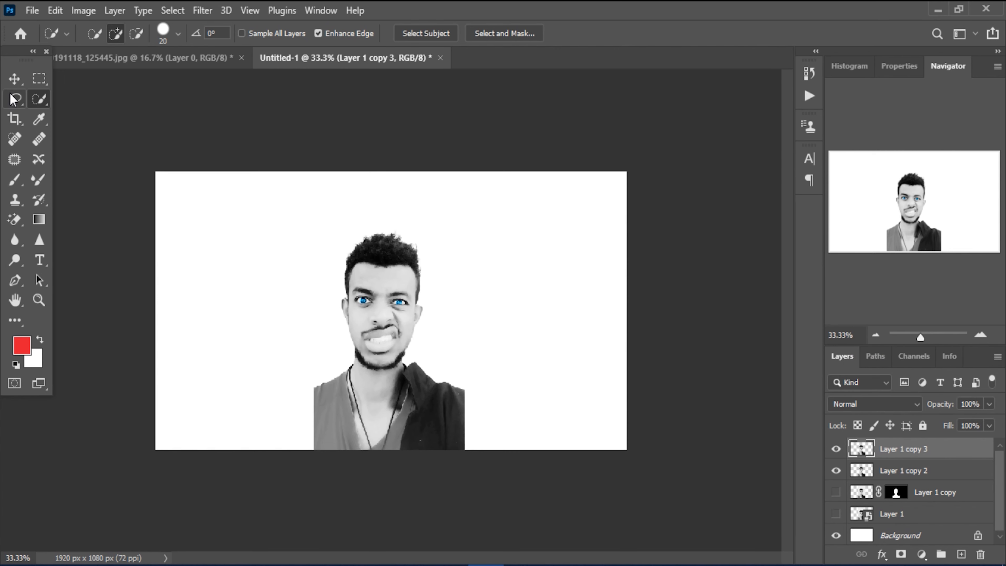
click(14, 79)
drag(376, 356, 217, 353)
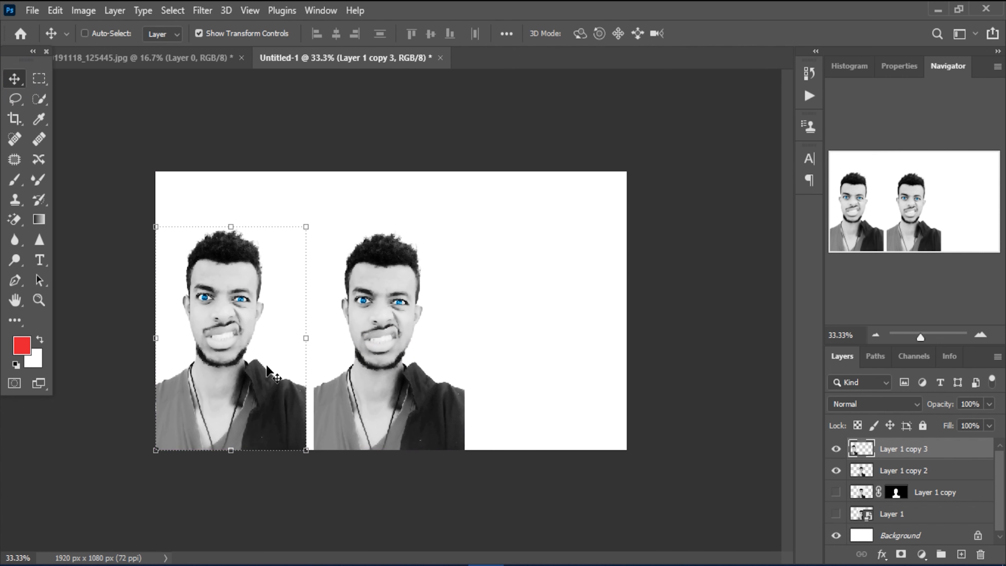
click(879, 471)
drag(396, 386, 210, 378)
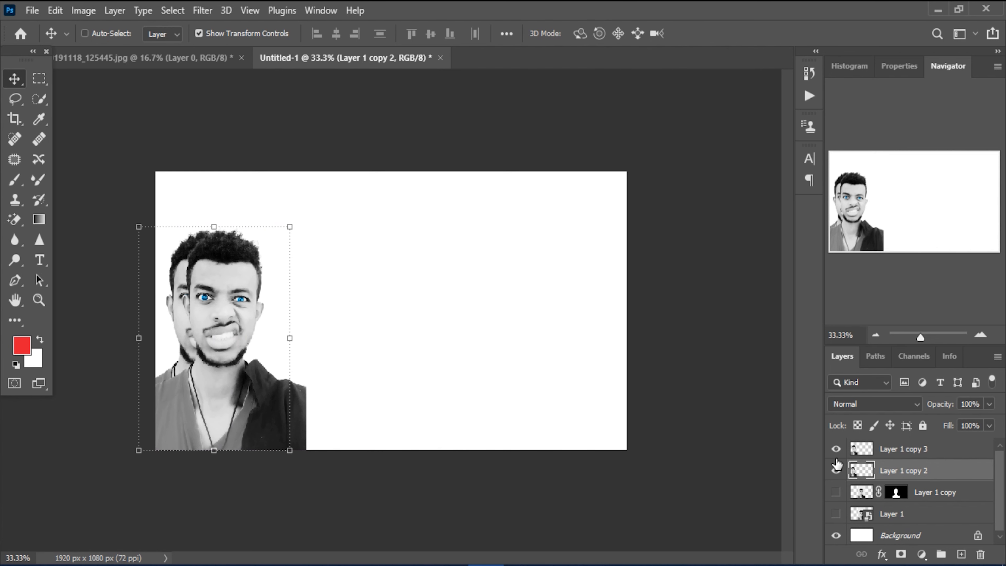
click(835, 448)
drag(207, 375, 223, 373)
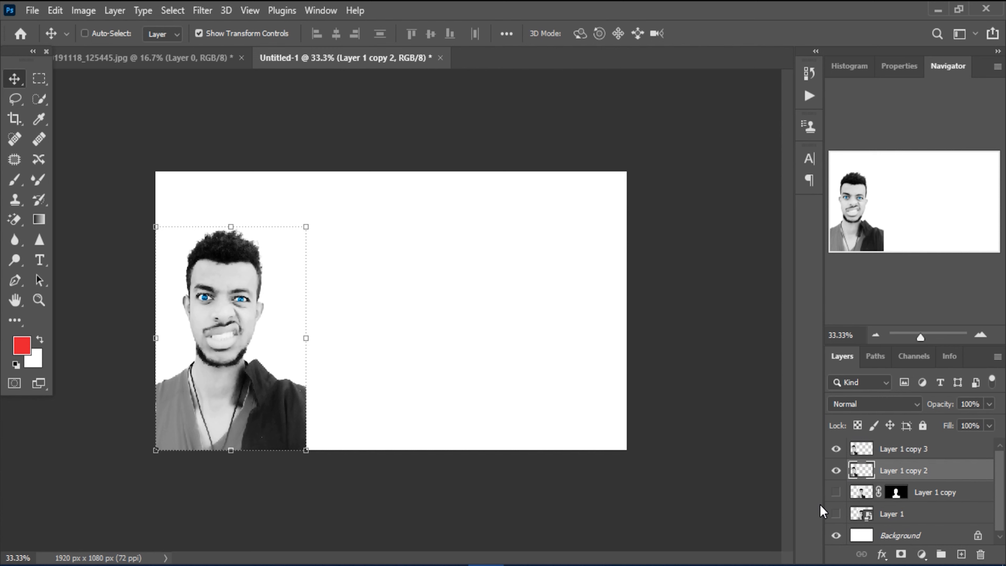
Step: Open Layer 1 copy 2 in the Liquify filter and set the Forward Warp brush size to 125
click(861, 474)
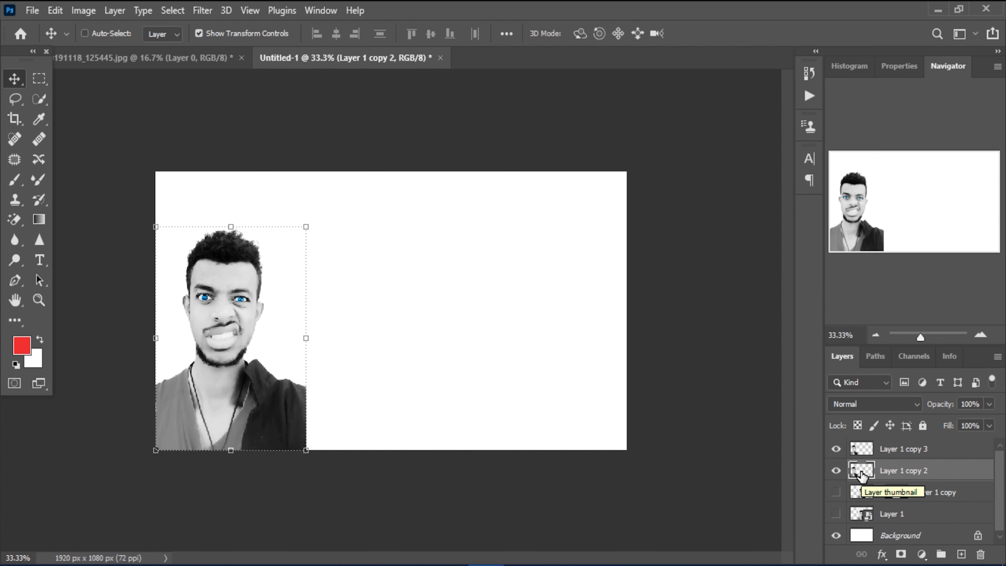
click(203, 10)
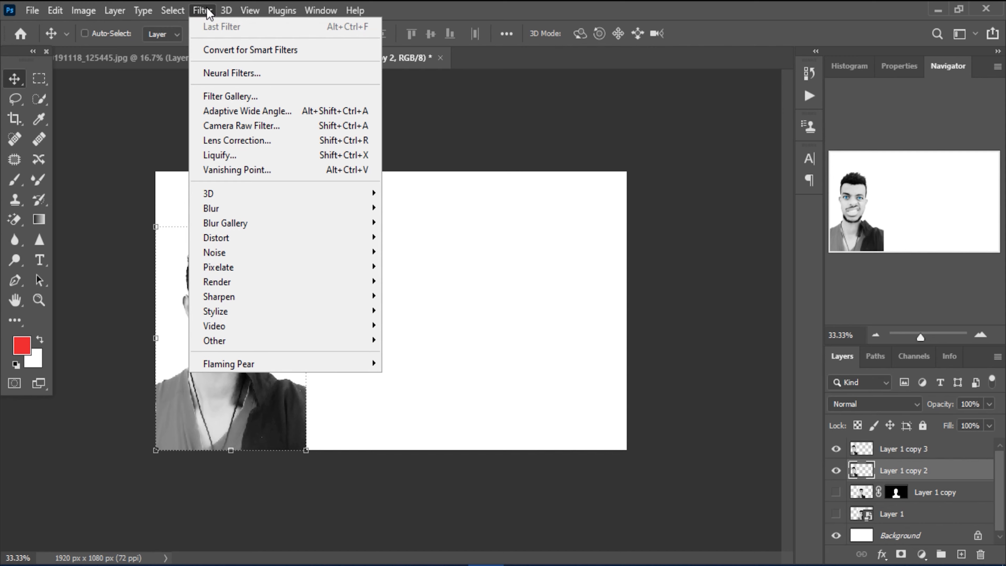
click(230, 155)
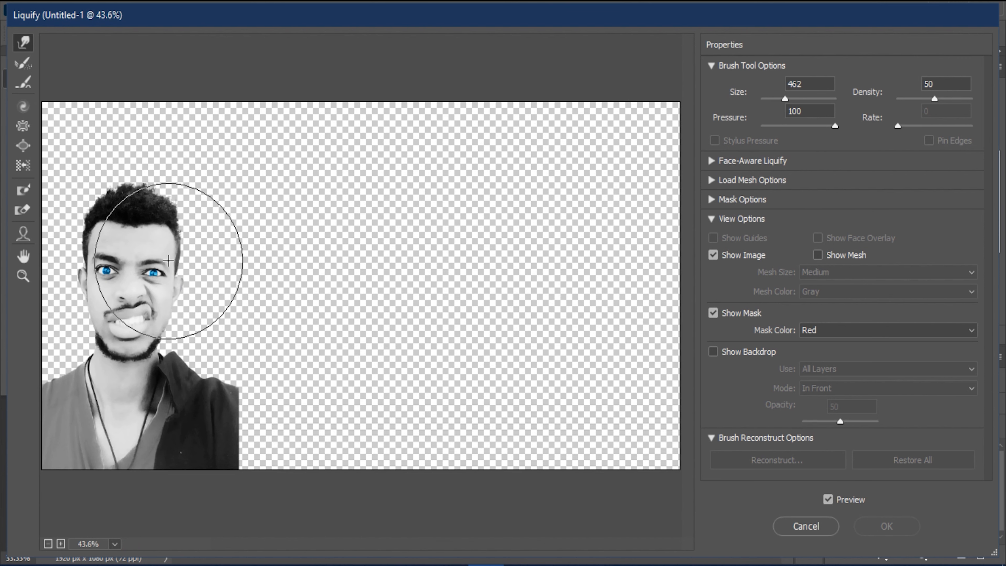
key(bracketleft)
key(bracketleft)
key(bracketleft)
key(bracketleft)
key(bracketleft)
key(bracketleft)
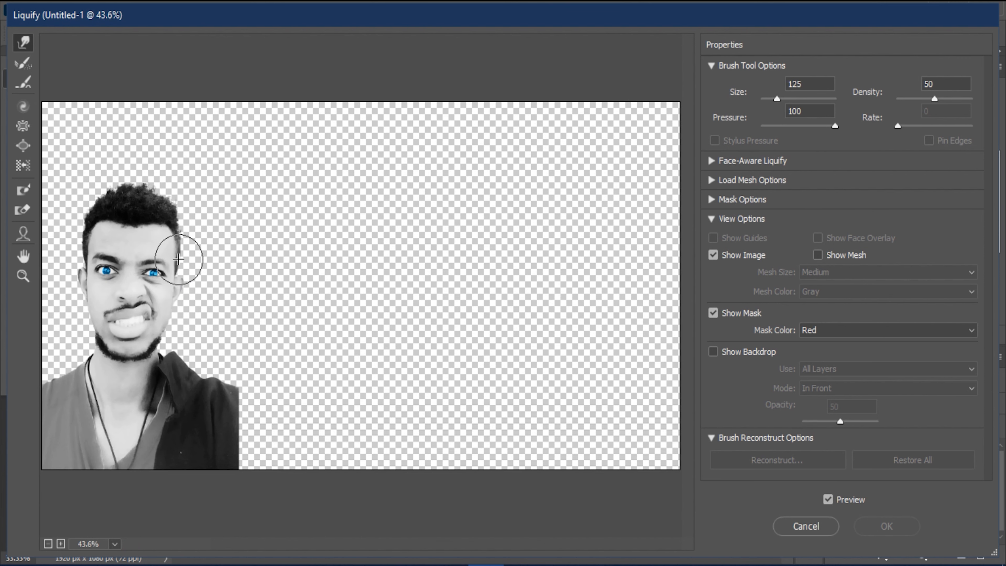
Step: Smear the right side of the man's hair, forehead, eye, cheek and mouth far to the right in long horizontal streaks with Forward Warp
mouse_move(160, 232)
mouse_down()
mouse_move(453, 211)
mouse_move(269, 231)
mouse_move(258, 202)
mouse_move(312, 178)
mouse_up()
drag(162, 189, 379, 181)
mouse_move(200, 213)
mouse_down()
mouse_move(418, 217)
mouse_move(323, 239)
mouse_up()
mouse_move(163, 259)
mouse_down()
mouse_move(364, 259)
mouse_move(310, 259)
mouse_up()
drag(202, 248, 312, 248)
drag(168, 234, 359, 242)
drag(192, 249, 337, 266)
mouse_move(171, 271)
mouse_down()
mouse_move(452, 277)
mouse_move(398, 279)
mouse_up()
drag(216, 273, 409, 274)
drag(213, 272, 437, 275)
drag(174, 284, 372, 281)
drag(170, 258, 388, 258)
drag(227, 283, 409, 276)
drag(151, 287, 398, 303)
drag(194, 309, 491, 322)
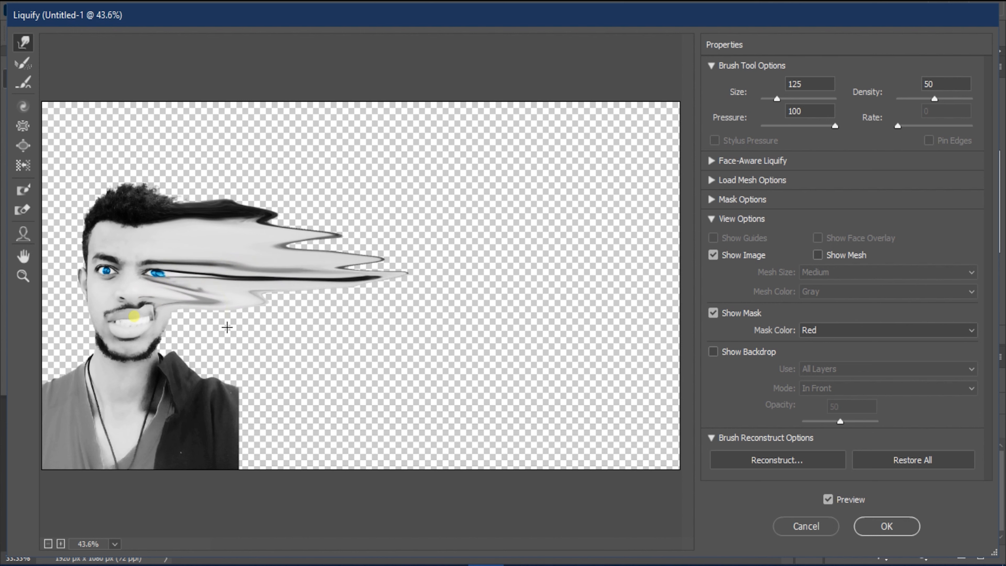
drag(134, 316, 510, 334)
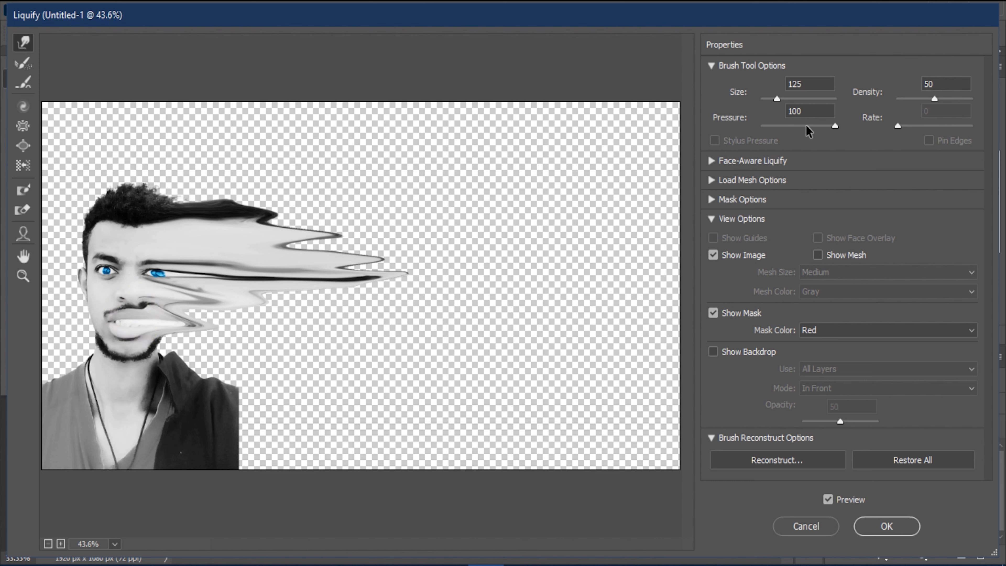
Step: Set the Forward Warp brush size to 250 and stretch the hair, eye, cheek and mouth streaks further right, nudging the shoulder edge outward
drag(781, 99, 791, 99)
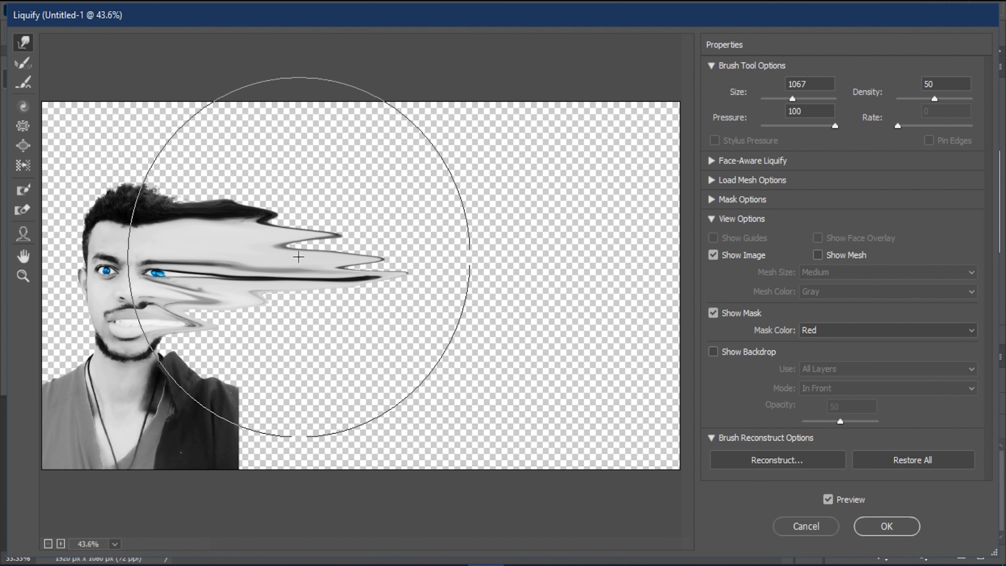
key(bracketleft)
key(bracketleft)
key(bracketleft)
key(bracketleft)
key(bracketleft)
key(bracketleft)
key(bracketleft)
key(bracketleft)
key(bracketleft)
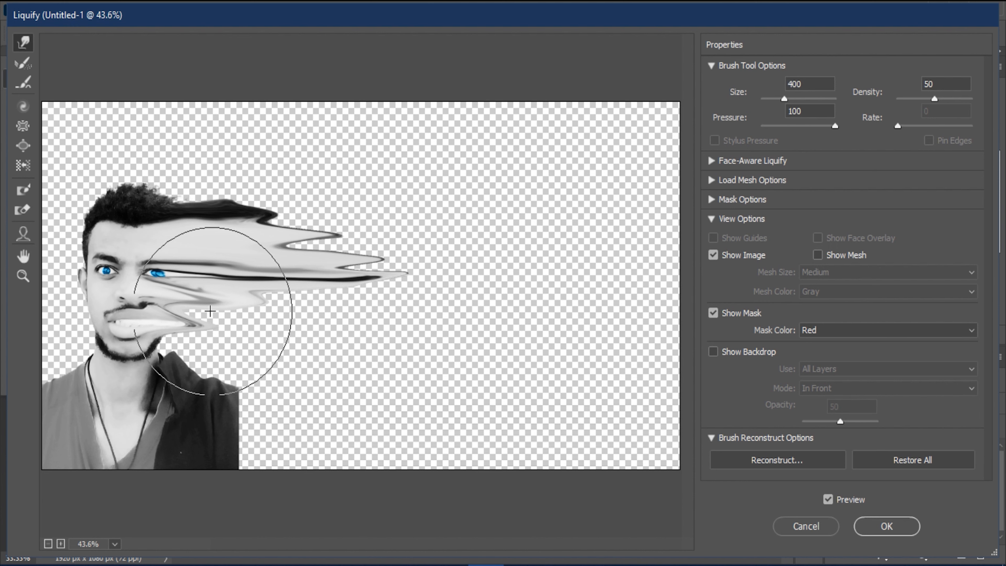
mouse_move(188, 337)
mouse_down()
mouse_move(441, 361)
mouse_move(380, 329)
mouse_up()
drag(221, 308, 415, 306)
drag(246, 287, 400, 289)
drag(218, 308, 334, 344)
mouse_move(220, 344)
mouse_down()
mouse_move(307, 352)
mouse_move(330, 367)
mouse_up()
drag(227, 364, 289, 365)
drag(201, 337, 317, 308)
drag(214, 278, 398, 278)
drag(224, 220, 359, 213)
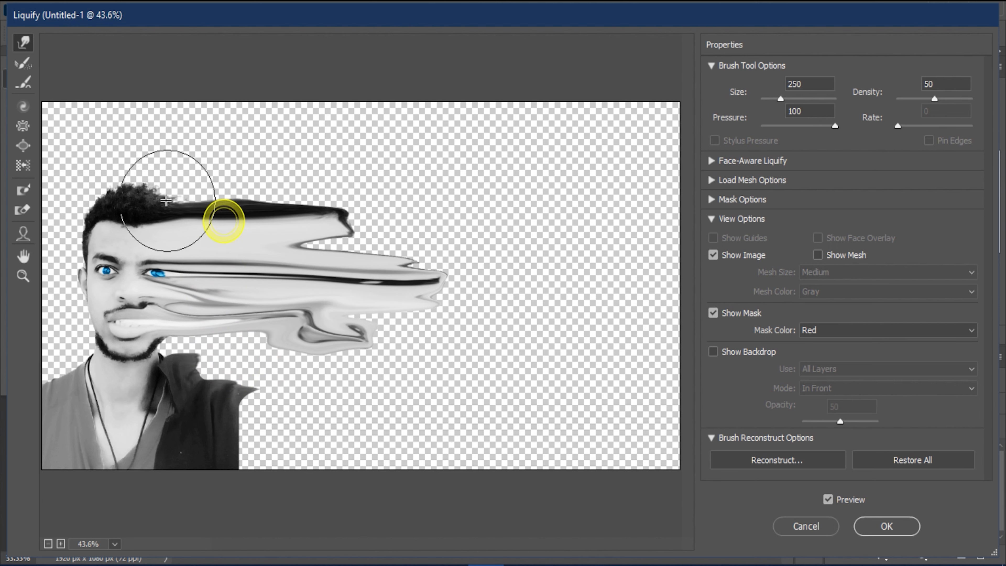
Step: Smear the man's hair diagonally up and to the right with Forward Warp, forming a wide dark fan reaching the canvas's top edge
drag(164, 199, 283, 133)
drag(170, 165, 240, 88)
drag(195, 162, 354, 71)
drag(213, 160, 330, 113)
drag(264, 176, 471, 117)
mouse_move(231, 183)
mouse_down()
mouse_move(277, 195)
mouse_move(418, 163)
mouse_up()
drag(274, 195, 396, 161)
drag(272, 191, 432, 180)
drag(227, 194, 436, 177)
drag(312, 191, 353, 155)
drag(238, 160, 288, 159)
mouse_move(179, 167)
mouse_down()
mouse_move(196, 131)
mouse_move(272, 49)
mouse_up()
mouse_move(215, 143)
mouse_down()
mouse_move(305, 70)
mouse_move(285, 92)
mouse_up()
drag(246, 149, 340, 66)
drag(283, 154, 427, 101)
mouse_move(342, 164)
mouse_down()
mouse_move(393, 159)
mouse_move(410, 140)
mouse_move(519, 104)
mouse_up()
drag(458, 137, 497, 147)
drag(349, 209, 446, 215)
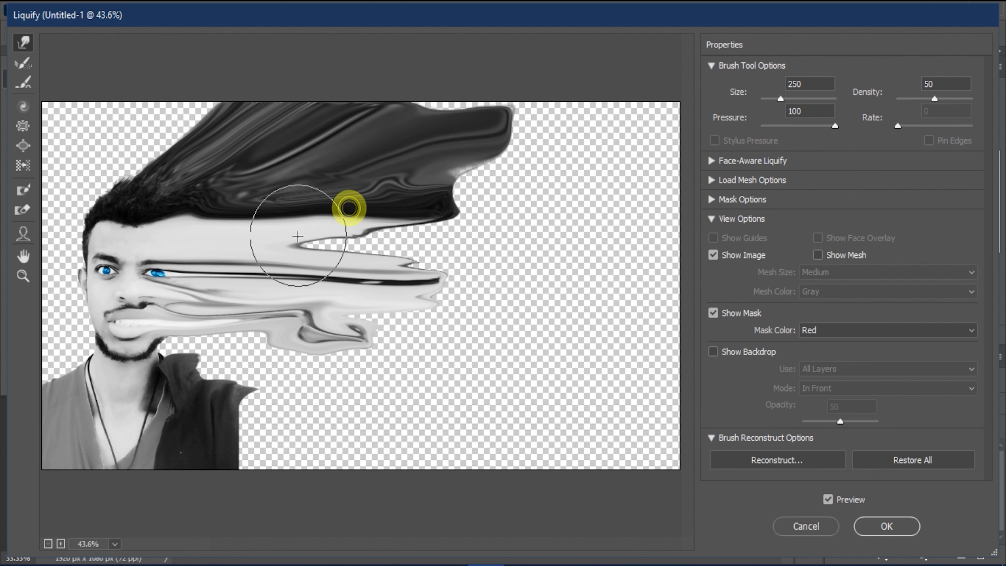
Step: Extend the forehead, eye and cheek streaks further right with Forward Warp, filling the gap below the dark hair smear
drag(299, 234, 440, 247)
drag(367, 252, 469, 253)
drag(392, 266, 461, 283)
drag(370, 272, 433, 294)
drag(285, 299, 380, 314)
drag(254, 308, 378, 330)
drag(308, 333, 332, 341)
Step: Pull the chin, jaw and dark side of the jacket out to the right with Forward Warp
drag(160, 353, 224, 337)
drag(199, 335, 273, 364)
drag(217, 360, 341, 375)
drag(239, 370, 354, 390)
drag(328, 396, 383, 403)
drag(253, 412, 286, 416)
drag(236, 411, 353, 422)
mouse_move(214, 422)
mouse_down()
mouse_move(367, 445)
mouse_move(350, 448)
mouse_move(418, 457)
mouse_move(482, 484)
mouse_up()
Step: Stretch the blue iris, the lower face streaks and the jacket into long bands past the canvas's middle, closing the gaps between them
drag(308, 383, 404, 393)
drag(319, 366, 382, 373)
drag(213, 342, 386, 379)
drag(306, 352, 398, 366)
drag(301, 320, 389, 321)
drag(324, 303, 385, 308)
mouse_move(182, 270)
mouse_down()
mouse_move(213, 259)
mouse_move(225, 276)
mouse_move(248, 277)
mouse_up()
drag(326, 306, 444, 320)
drag(371, 330, 463, 361)
drag(349, 373, 527, 420)
drag(441, 417, 580, 428)
drag(334, 398, 451, 405)
mouse_move(343, 393)
mouse_down()
mouse_move(389, 390)
mouse_move(428, 409)
mouse_up()
mouse_move(282, 365)
mouse_down()
mouse_move(358, 391)
mouse_move(435, 397)
mouse_up()
drag(272, 374, 404, 408)
drag(230, 368, 374, 384)
drag(296, 385, 448, 397)
drag(417, 395, 483, 390)
drag(382, 382, 527, 383)
drag(361, 342, 468, 344)
drag(360, 295, 469, 295)
drag(330, 256, 464, 258)
drag(368, 235, 537, 225)
drag(383, 213, 499, 210)
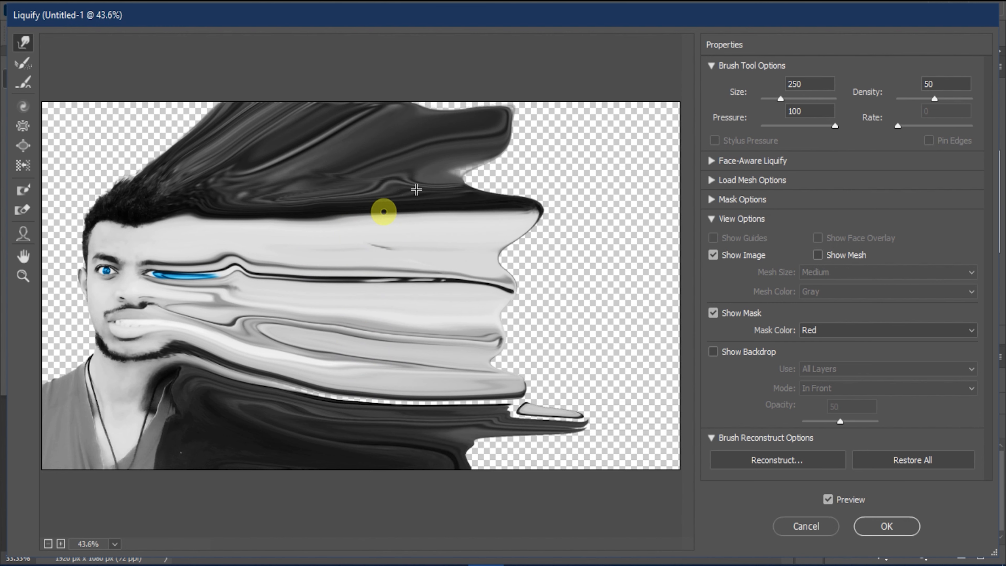
Step: Push the ends of the lower hair, forehead, eye and mouth bands further toward the canvas's right edge
drag(404, 180, 536, 166)
drag(473, 173, 573, 171)
drag(433, 282, 481, 283)
drag(477, 304, 537, 295)
drag(508, 268, 622, 236)
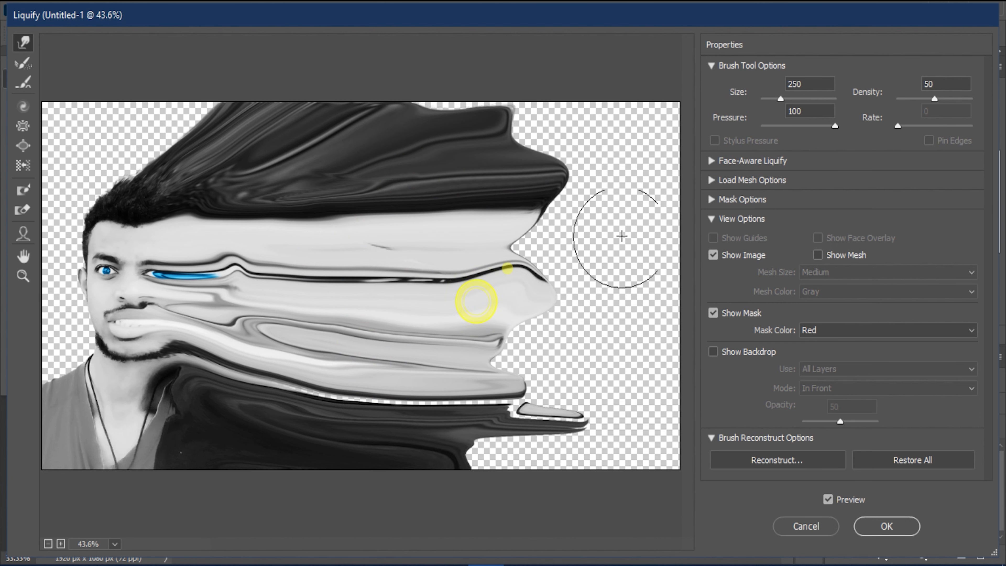
drag(519, 235, 575, 228)
drag(476, 259, 567, 253)
drag(429, 326, 546, 348)
drag(429, 363, 560, 369)
drag(425, 369, 525, 380)
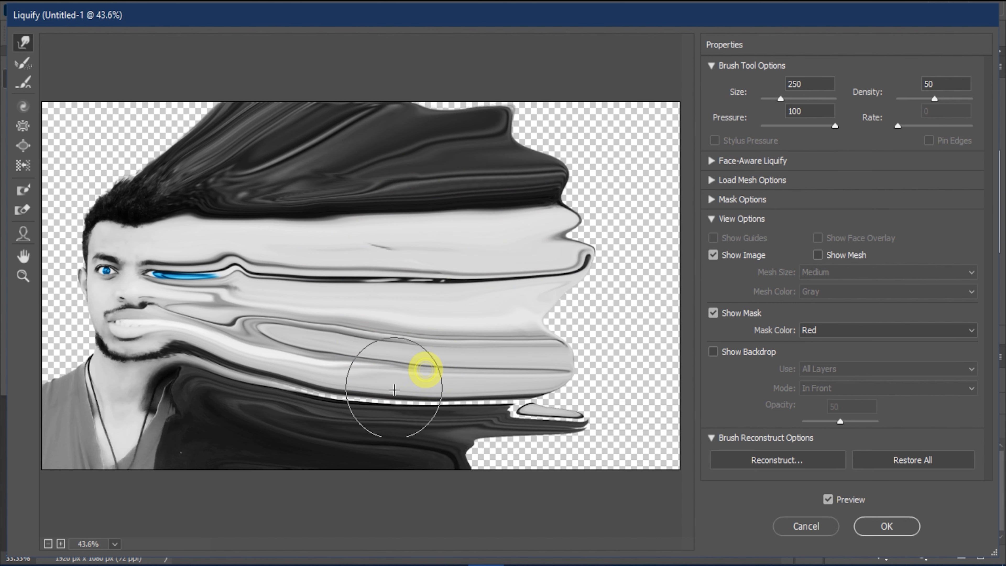
Step: Draw the chin and jacket bands outward to the right with Forward Warp, merging the loose sliver between them
drag(395, 390, 515, 397)
drag(477, 412, 588, 415)
drag(431, 413, 546, 414)
mouse_move(444, 360)
mouse_down()
mouse_move(492, 338)
mouse_move(550, 357)
mouse_up()
drag(491, 336, 543, 343)
mouse_move(438, 407)
mouse_down()
mouse_move(489, 434)
mouse_move(588, 450)
mouse_up()
drag(380, 418, 519, 422)
drag(450, 411, 591, 420)
Step: Stretch the end of the topmost hair smear along the canvas's top edge toward the right
drag(428, 119, 535, 123)
drag(463, 134, 556, 100)
drag(446, 103, 530, 81)
drag(419, 114, 523, 115)
drag(479, 121, 651, 141)
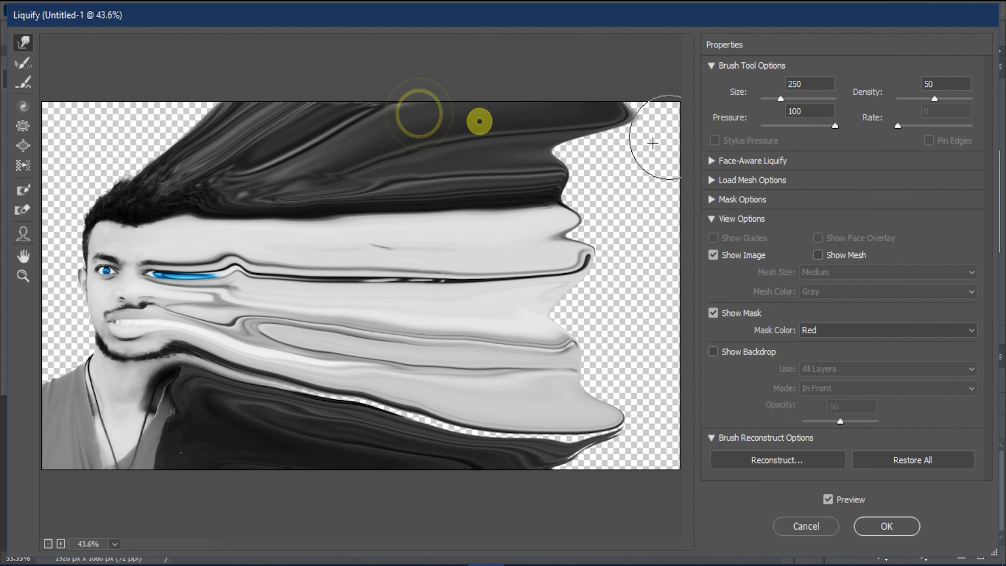
Step: Extend all the hair, face and jacket bands to the canvas's right edge and apply the Liquify filter
drag(485, 164, 618, 165)
mouse_move(494, 175)
mouse_down()
mouse_move(633, 168)
mouse_move(618, 156)
mouse_move(685, 139)
mouse_up()
mouse_move(582, 147)
mouse_down()
mouse_move(695, 142)
mouse_move(687, 125)
mouse_up()
drag(640, 121, 697, 104)
drag(591, 143, 673, 147)
drag(568, 195, 650, 200)
drag(568, 213, 650, 220)
drag(587, 229, 662, 226)
drag(582, 239, 717, 237)
mouse_move(555, 193)
mouse_down()
mouse_move(689, 179)
mouse_move(696, 192)
mouse_up()
drag(562, 261, 675, 276)
drag(570, 304, 614, 309)
drag(488, 317, 580, 329)
mouse_move(460, 333)
mouse_down()
mouse_move(649, 340)
mouse_move(657, 354)
mouse_move(570, 360)
mouse_move(597, 379)
mouse_move(586, 433)
mouse_move(509, 443)
mouse_move(636, 452)
mouse_move(582, 445)
mouse_move(597, 394)
mouse_move(674, 296)
mouse_up()
mouse_move(609, 298)
mouse_down()
mouse_move(689, 290)
mouse_move(671, 303)
mouse_up()
drag(323, 451, 713, 453)
mouse_move(608, 458)
mouse_down()
mouse_move(660, 452)
mouse_move(333, 396)
mouse_move(622, 433)
mouse_up()
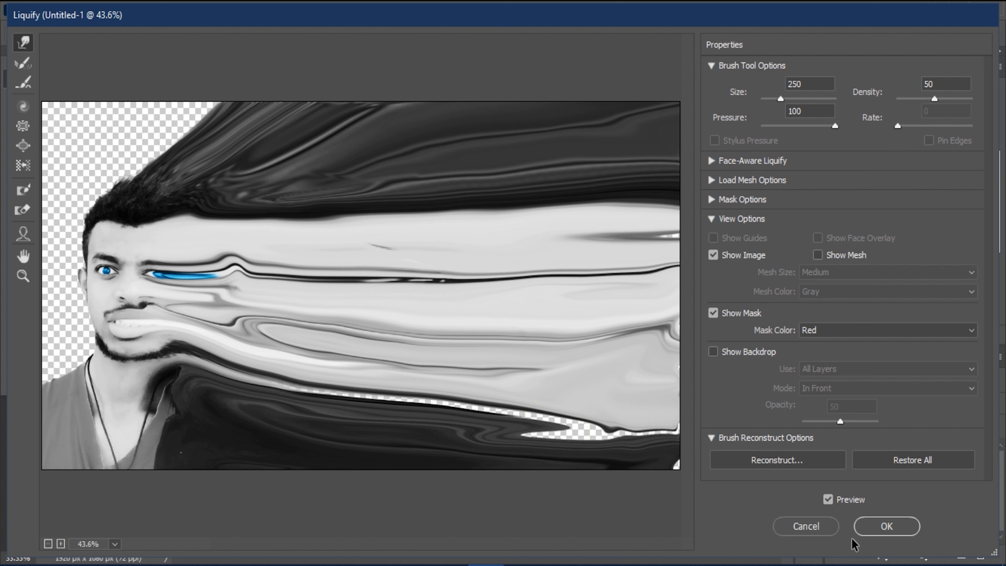
click(898, 525)
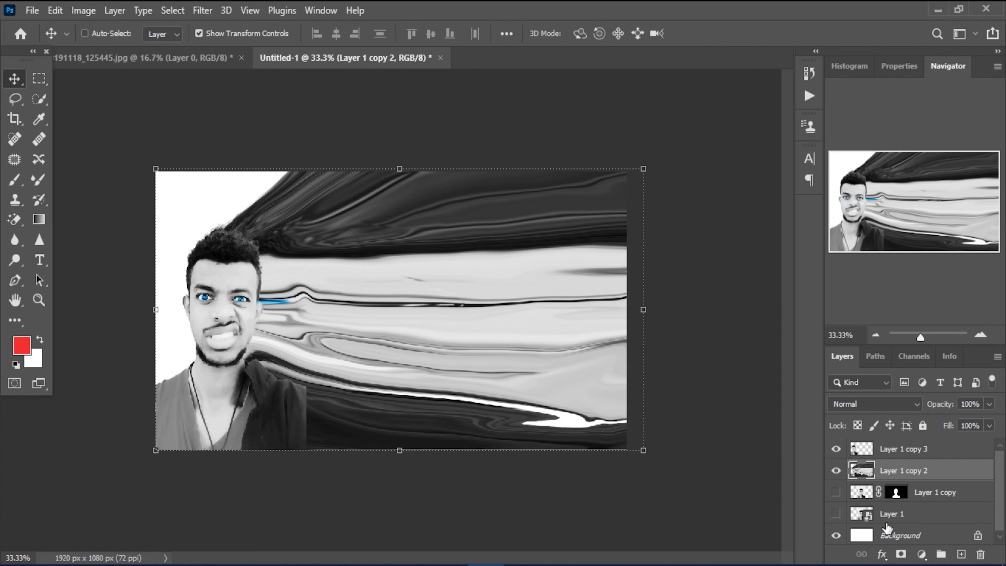
Step: Add white layer masks to Layer 1 copy 2 and Layer 1 copy 3
click(898, 555)
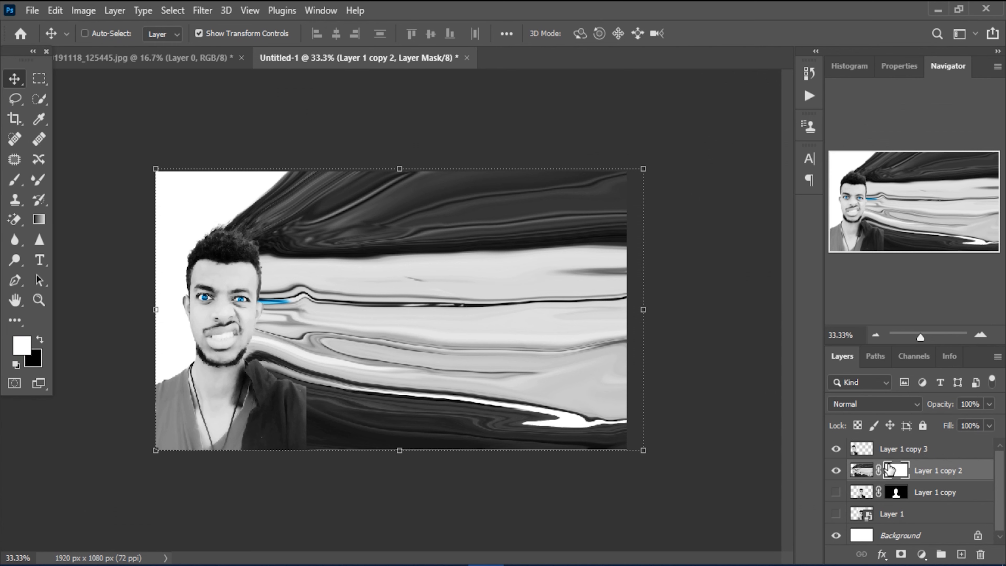
click(892, 453)
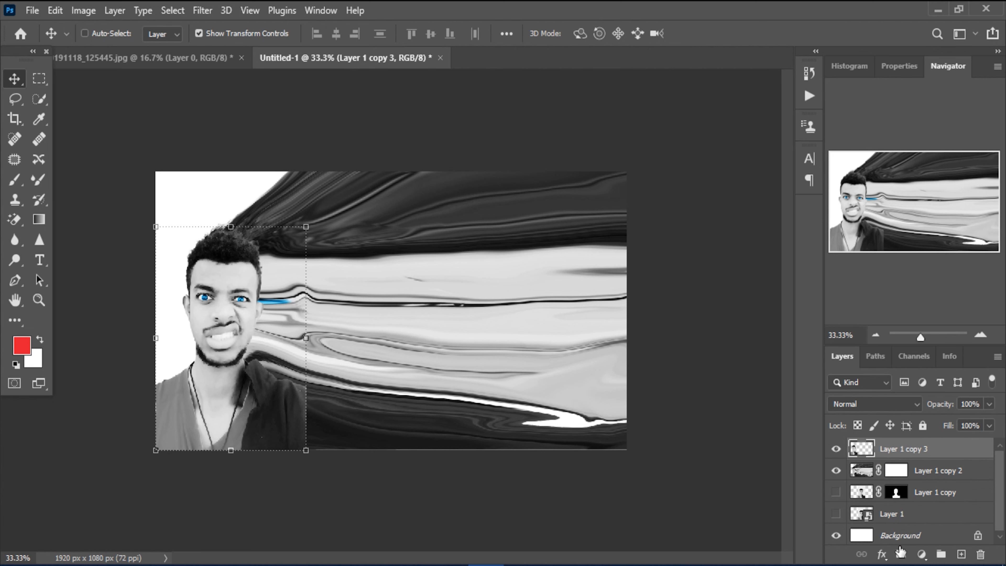
click(901, 554)
Step: Invert the mask of Layer 1 copy 2 to black so the liquified smear is hidden
click(899, 472)
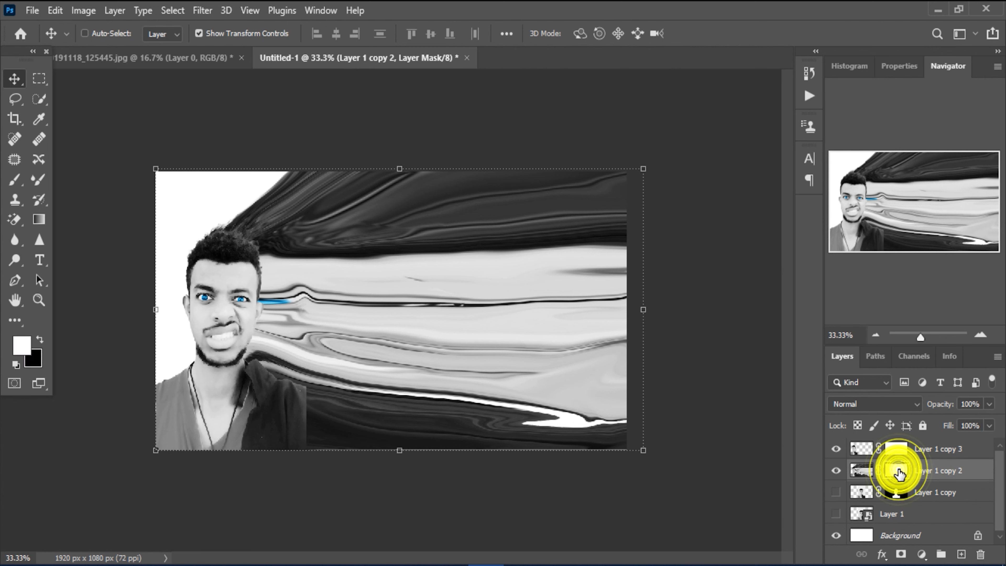
key(ctrl)
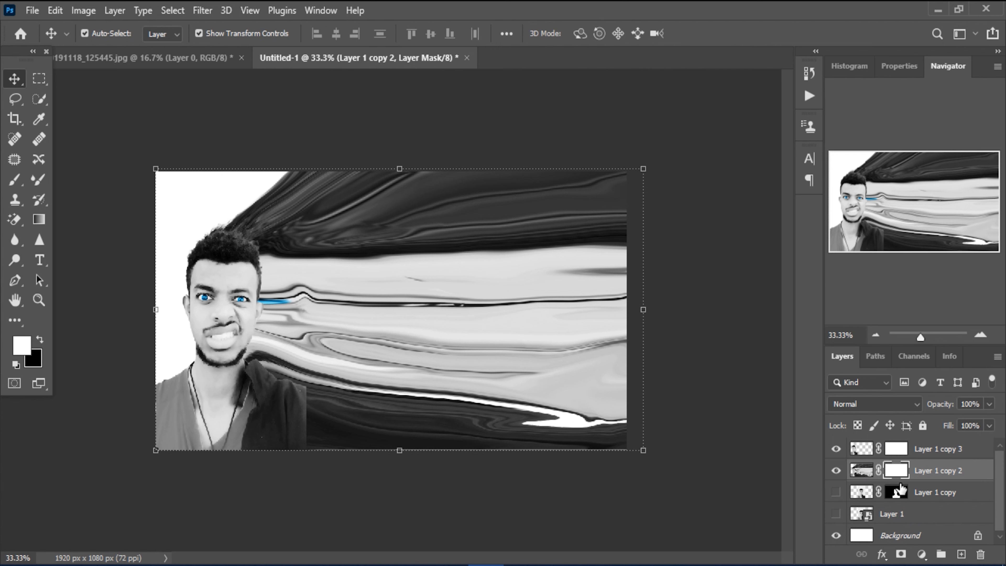
key(ctrl+i)
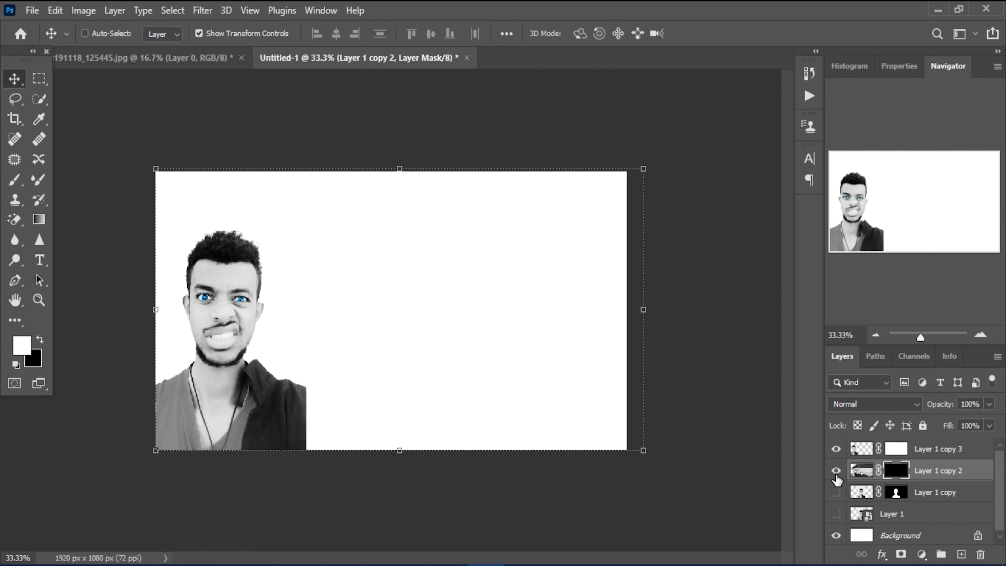
click(835, 473)
Step: Target the mask of Layer 1 copy 3 and try stamping the smoke brush at 600 px in white beside the man's hair
click(898, 450)
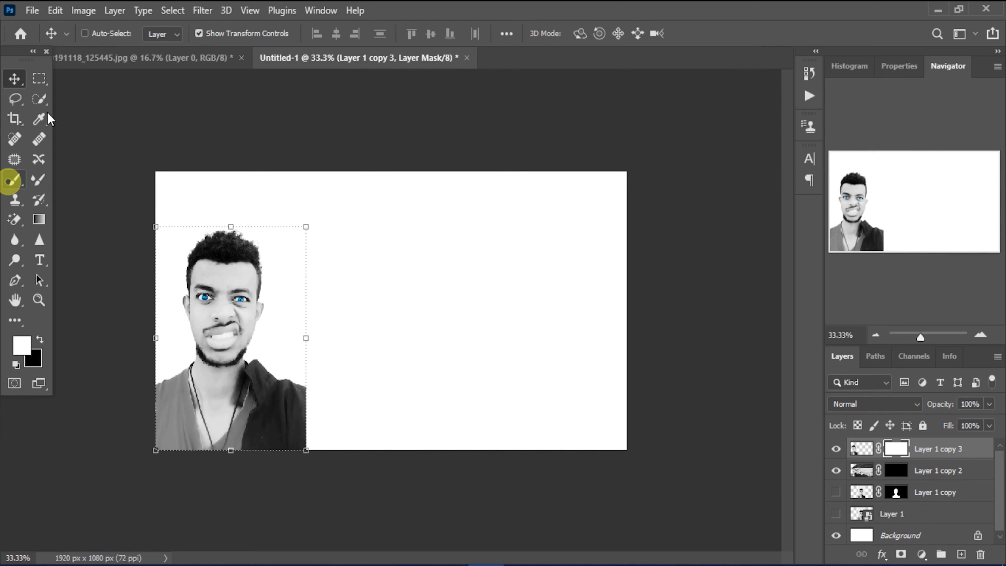
click(16, 180)
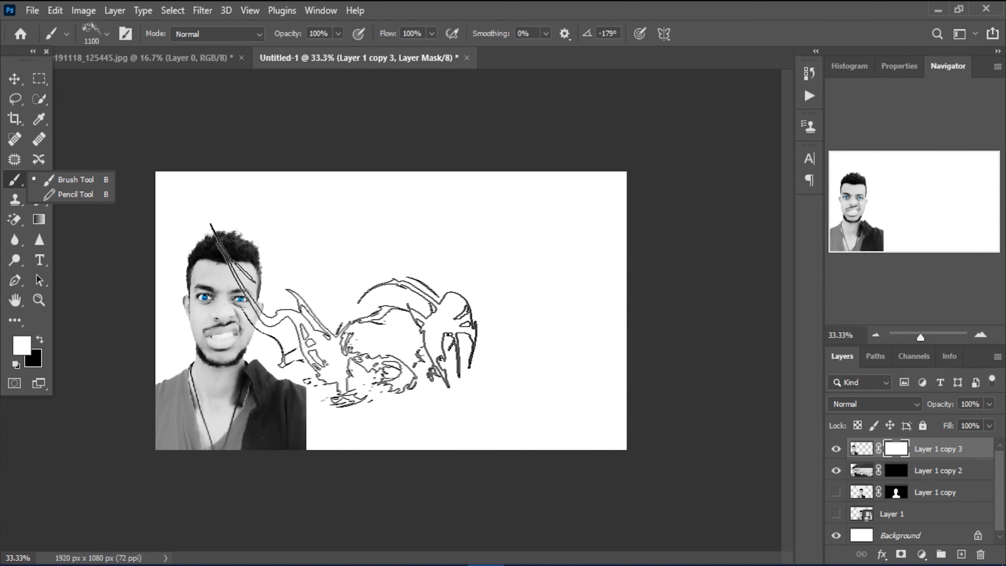
key(bracketleft)
key(bracketleft)
key(bracketleft)
key(bracketleft)
key(bracketleft)
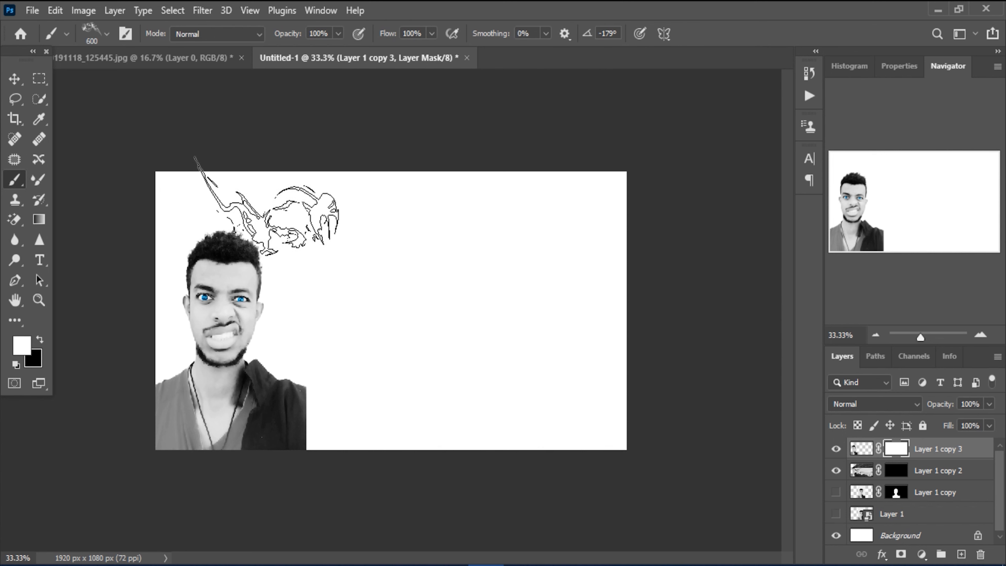
click(270, 226)
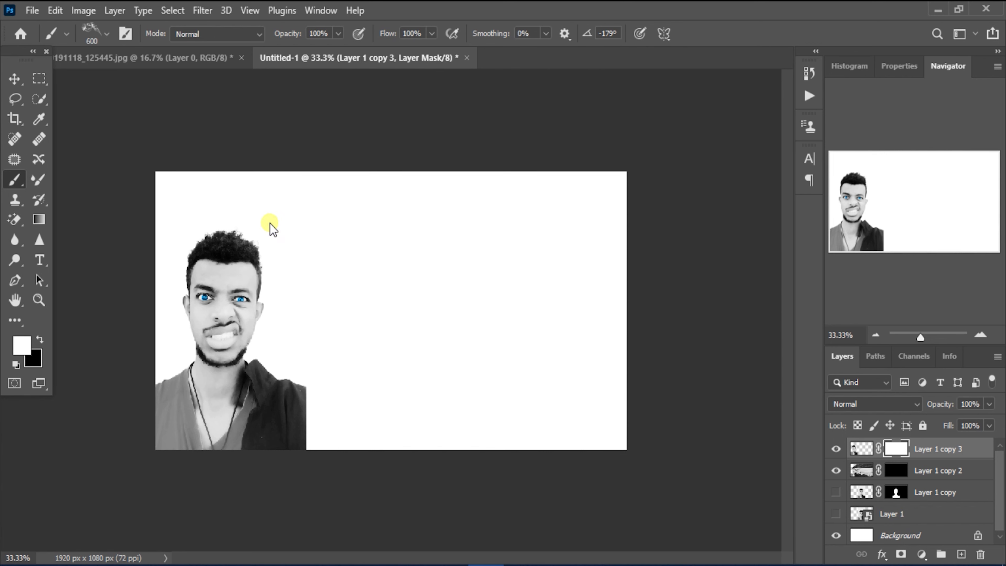
click(267, 245)
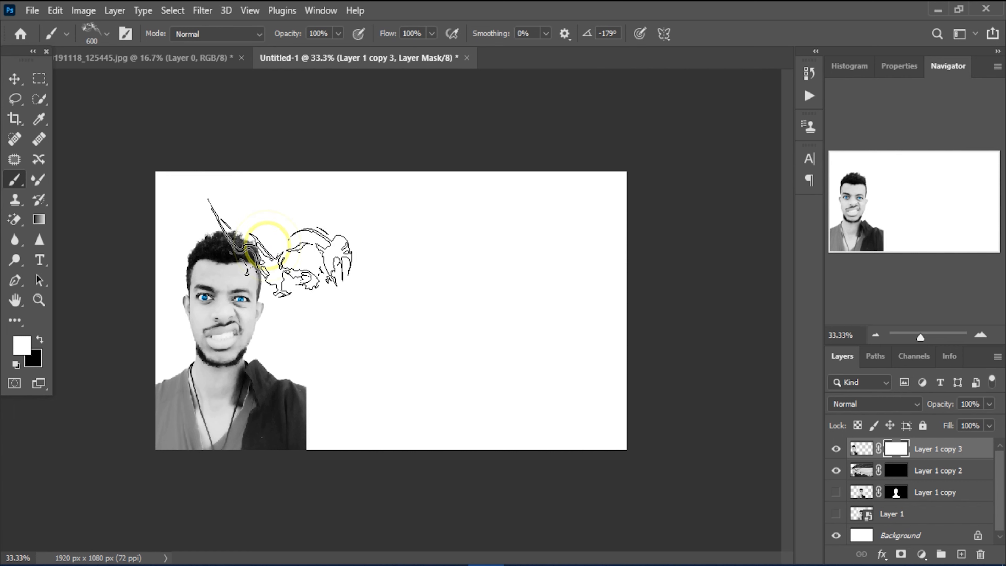
Step: Switch the foreground colour to black and stamp smoke over the right side of the man's hair, face and shoulder on the mask
key(x)
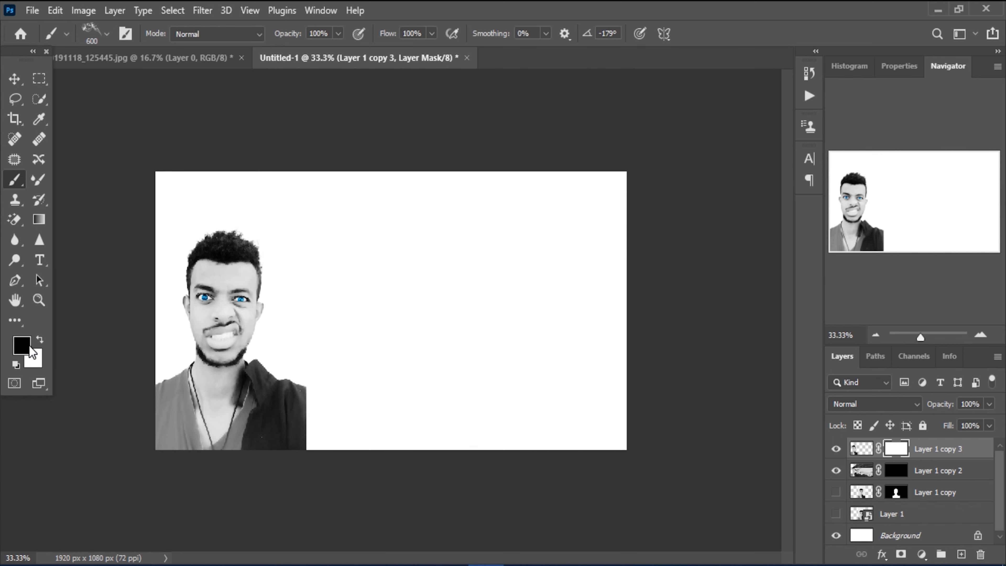
click(265, 232)
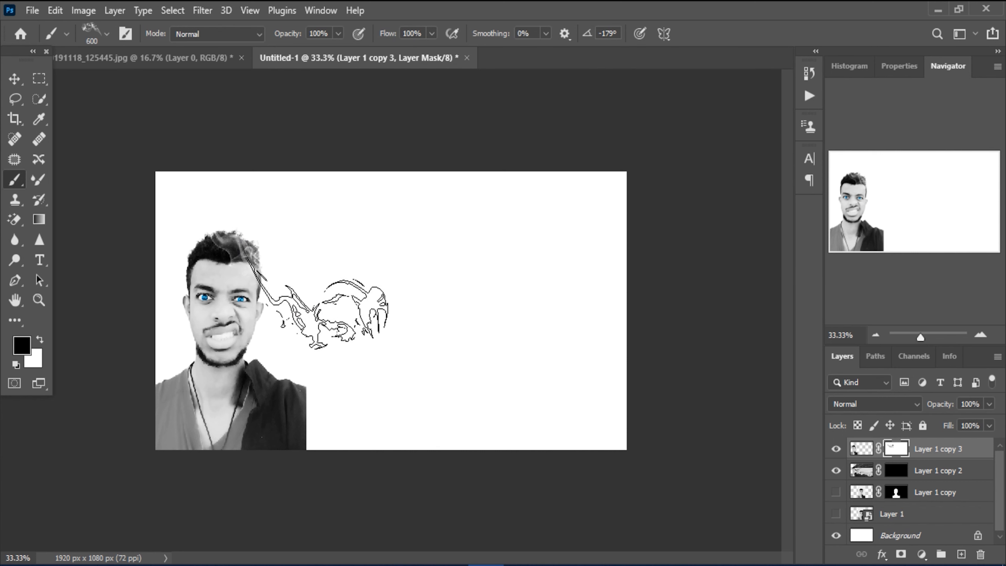
click(317, 305)
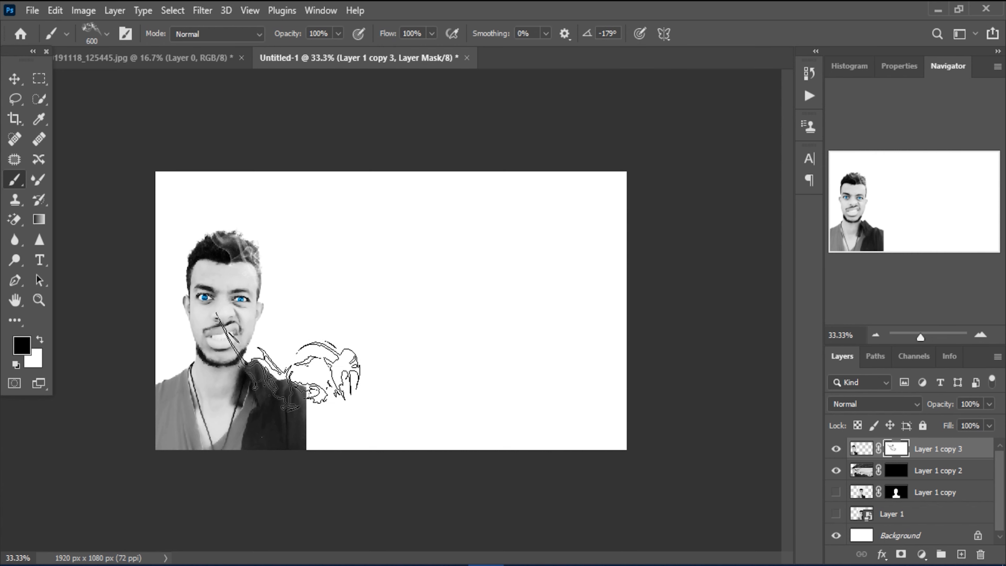
click(314, 354)
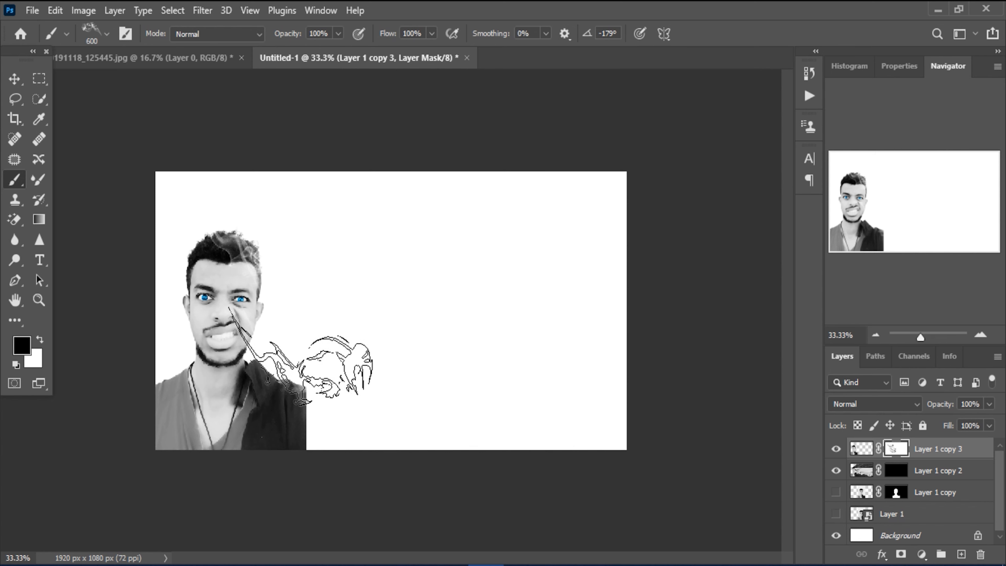
click(310, 404)
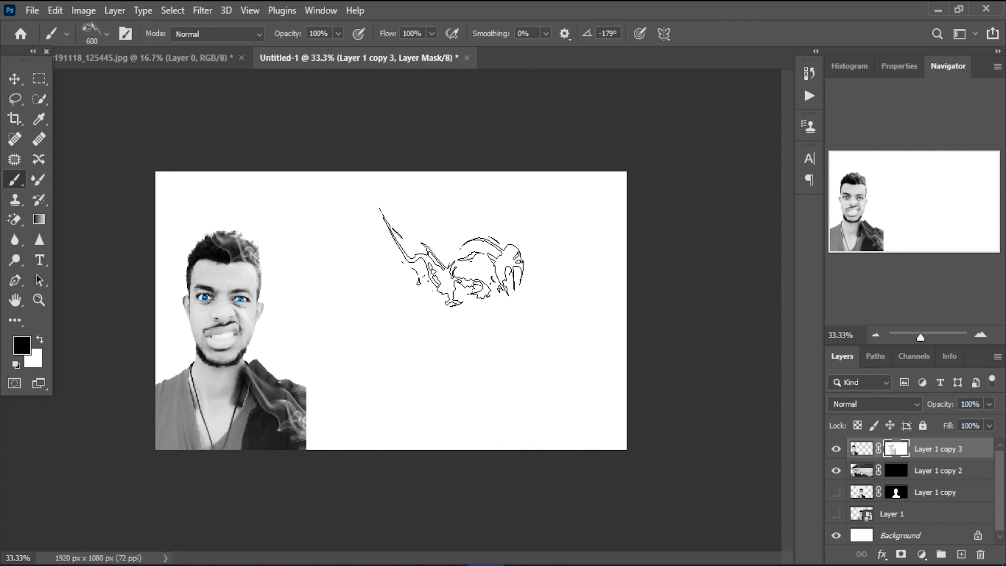
key(bracketleft)
key(bracketleft)
key(bracketleft)
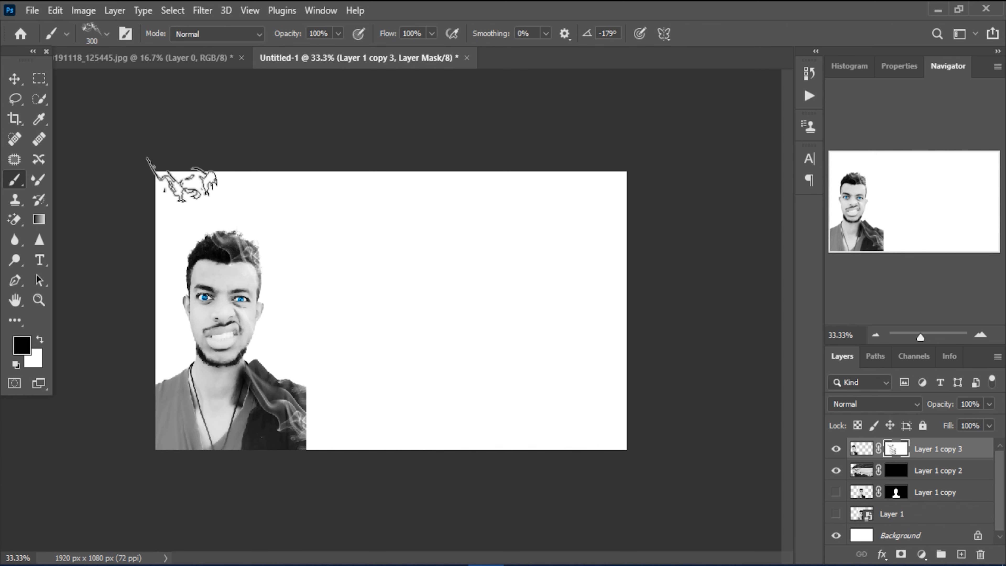
Step: Choose the other 600 px smoke brush, rotate its tip to -95°, and stamp black over the right eye, cheek and jacket on the mask
click(105, 34)
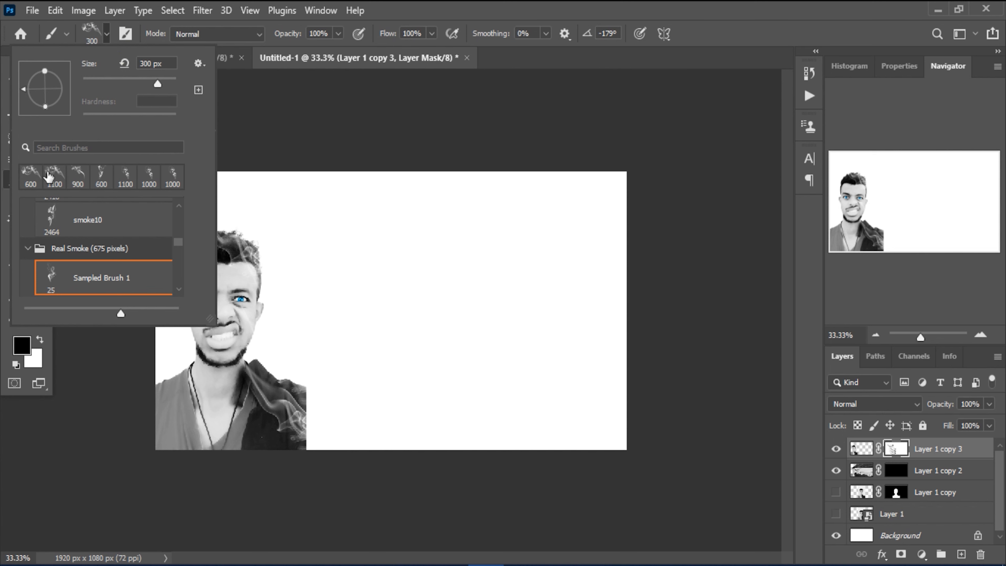
click(101, 182)
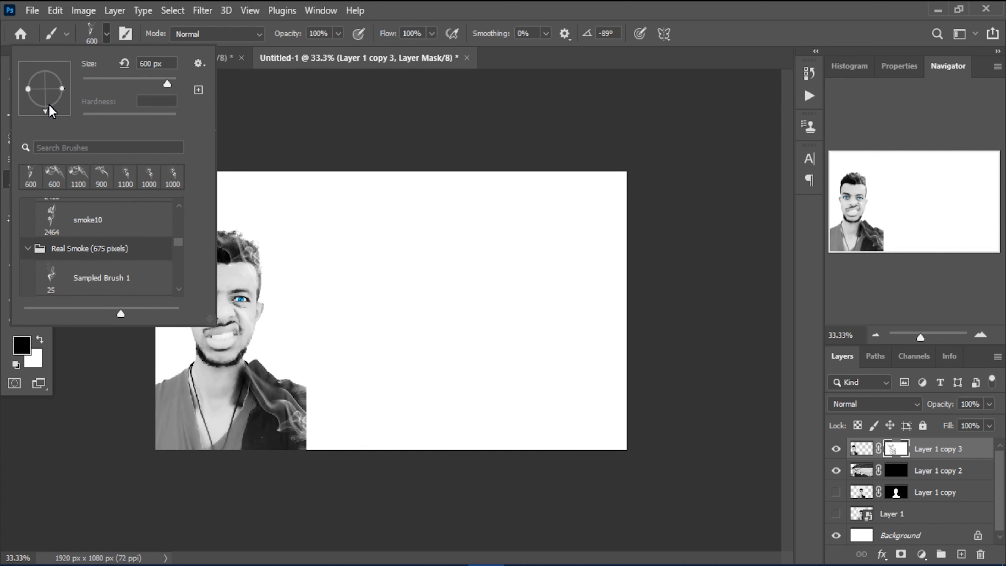
mouse_move(49, 105)
mouse_down()
mouse_move(18, 81)
mouse_move(22, 91)
mouse_up()
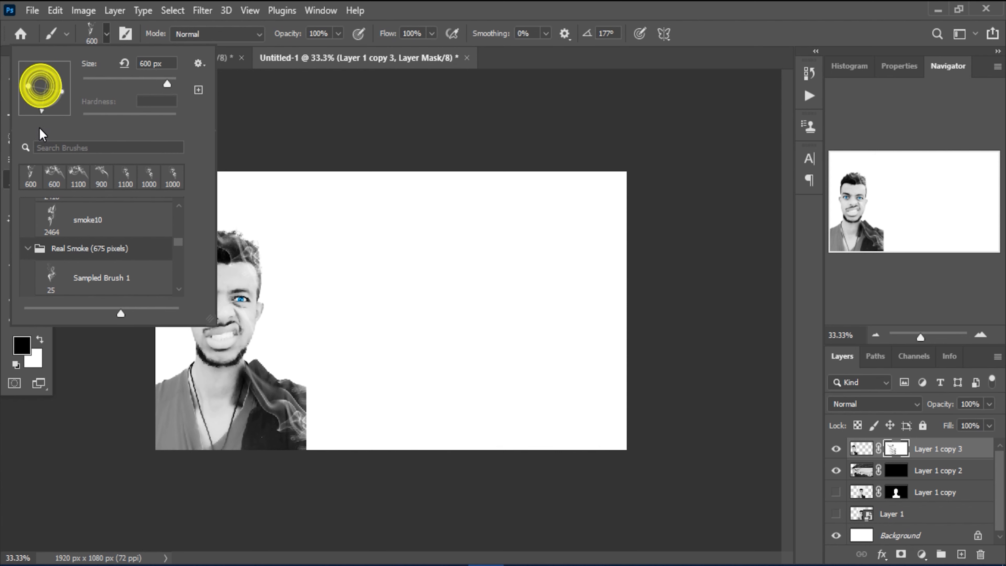
click(299, 308)
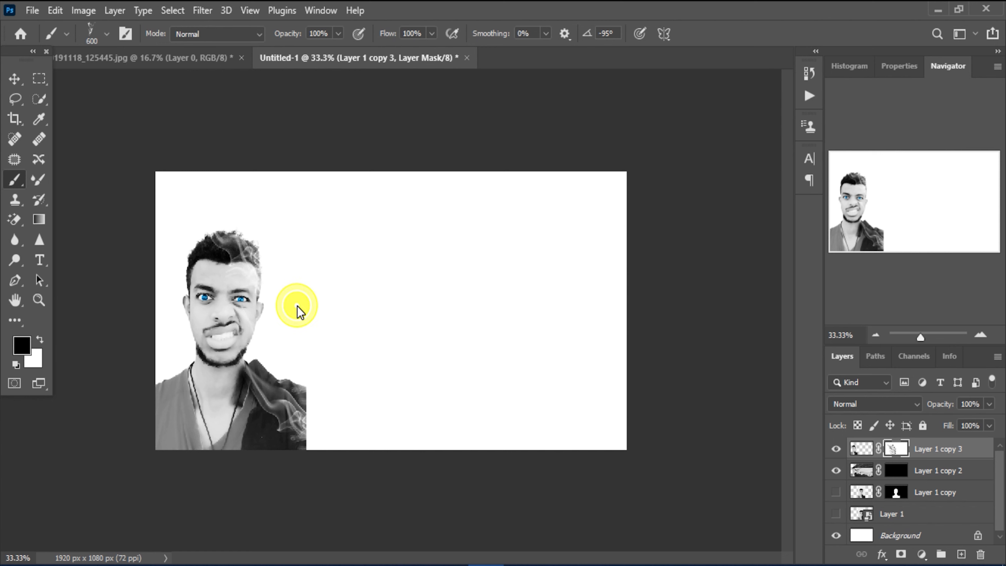
click(309, 337)
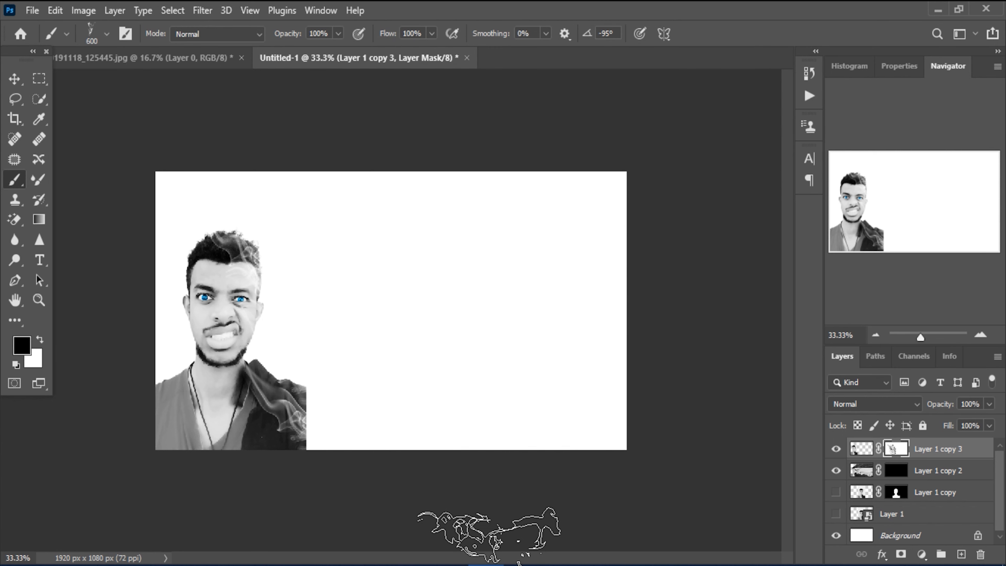
click(318, 422)
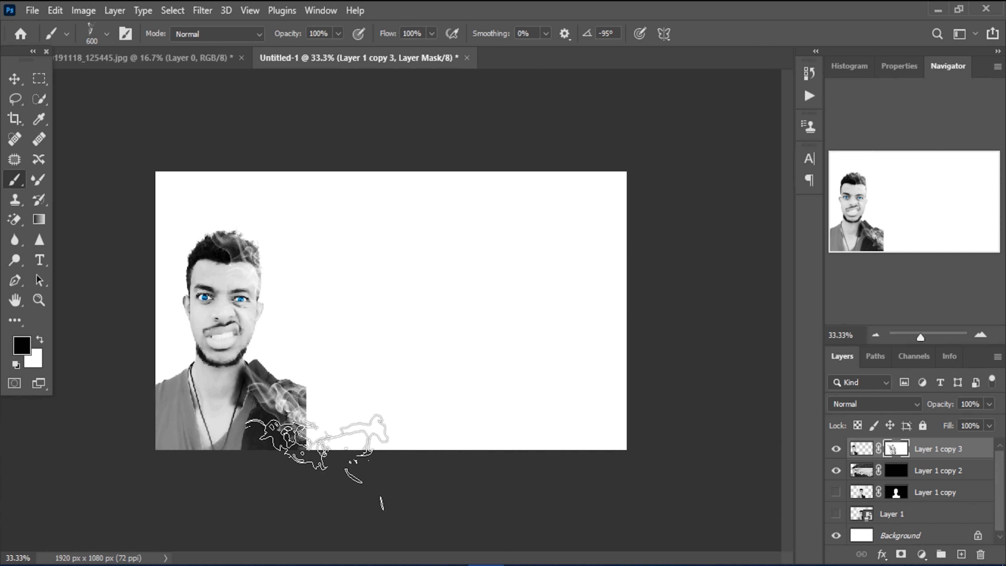
click(288, 297)
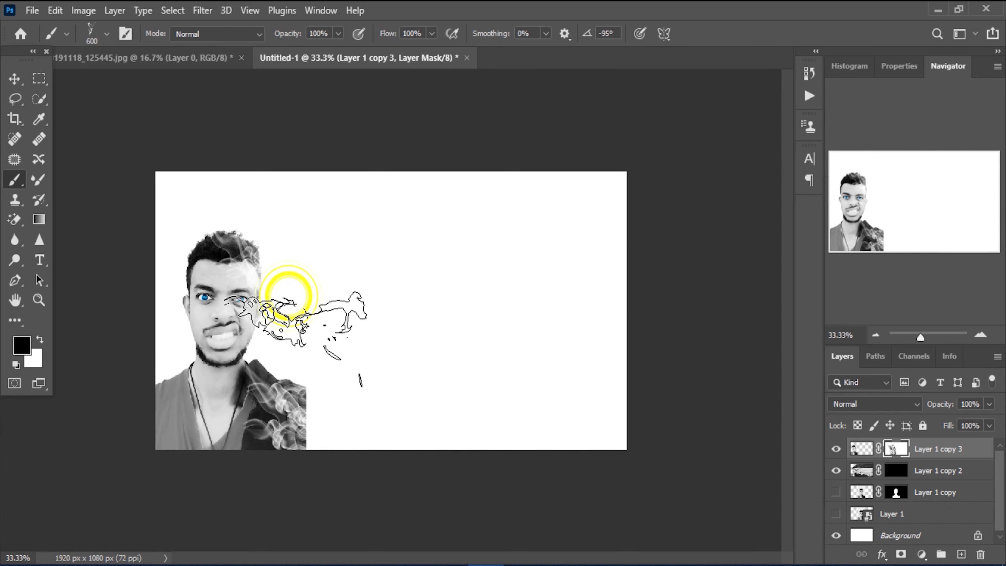
click(298, 308)
click(281, 323)
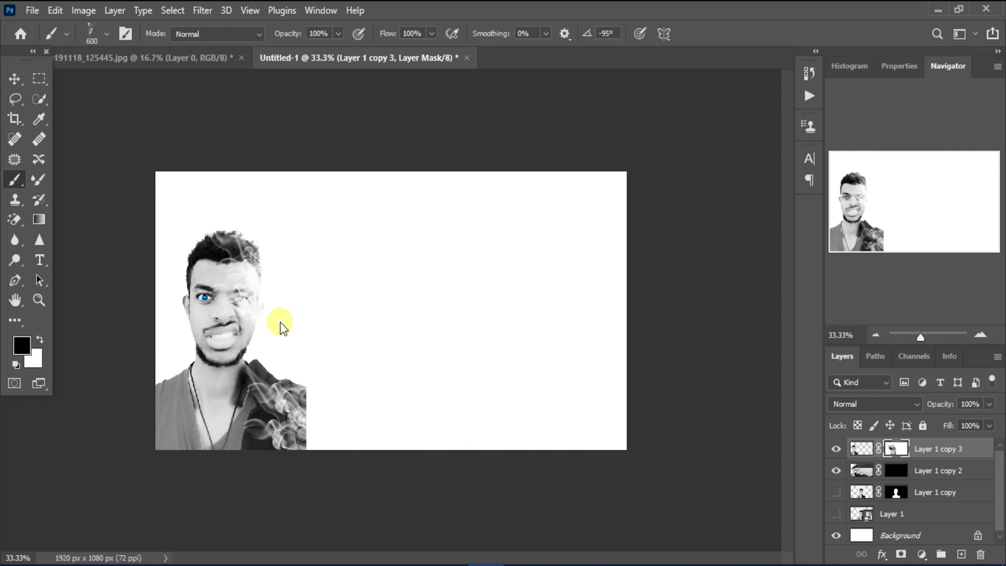
click(295, 325)
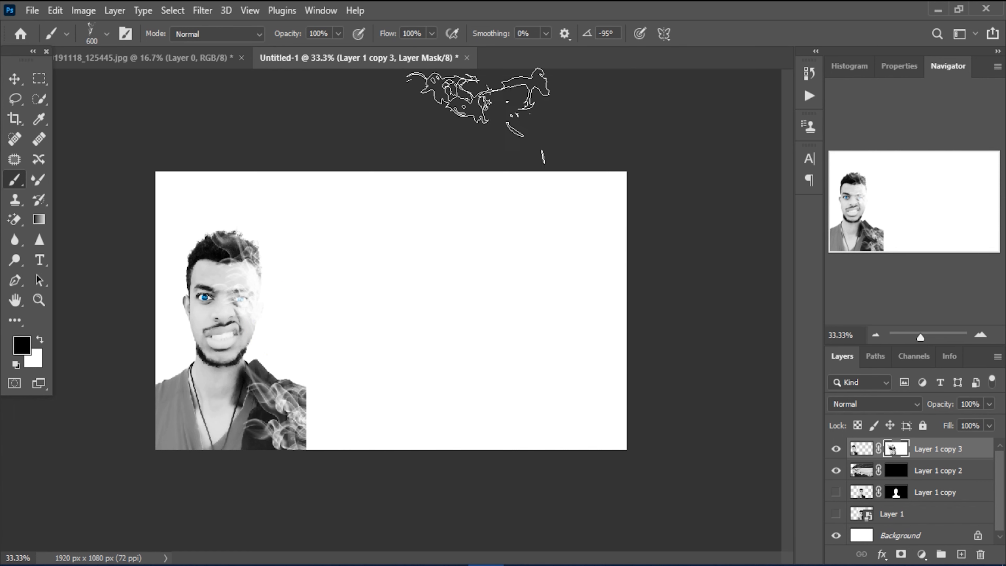
Step: Stamp the man's hair once more, choose another Real Smoke brush at 417 px and -90°, and stamp black over the face edge and jacket
click(269, 263)
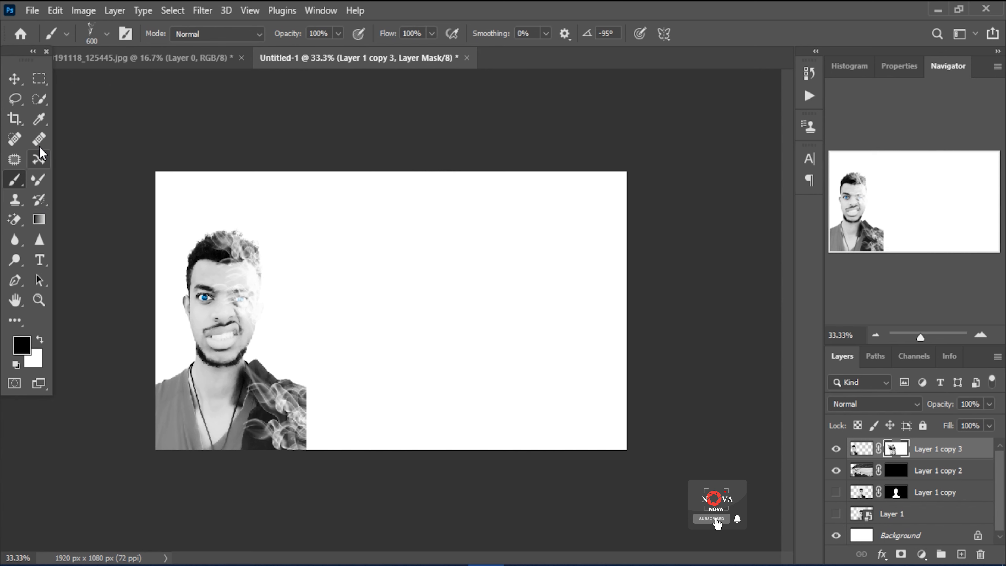
click(100, 32)
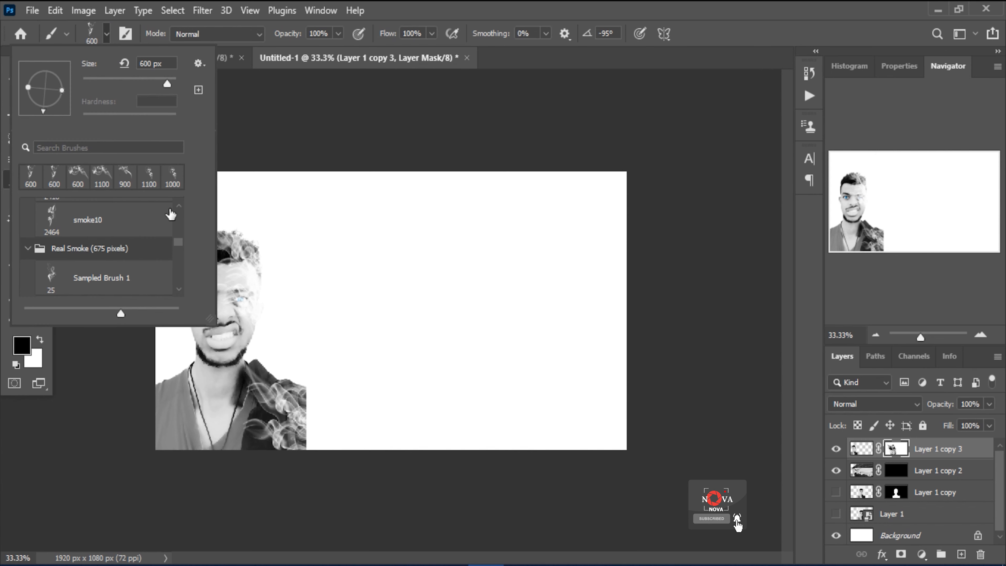
drag(179, 248, 182, 265)
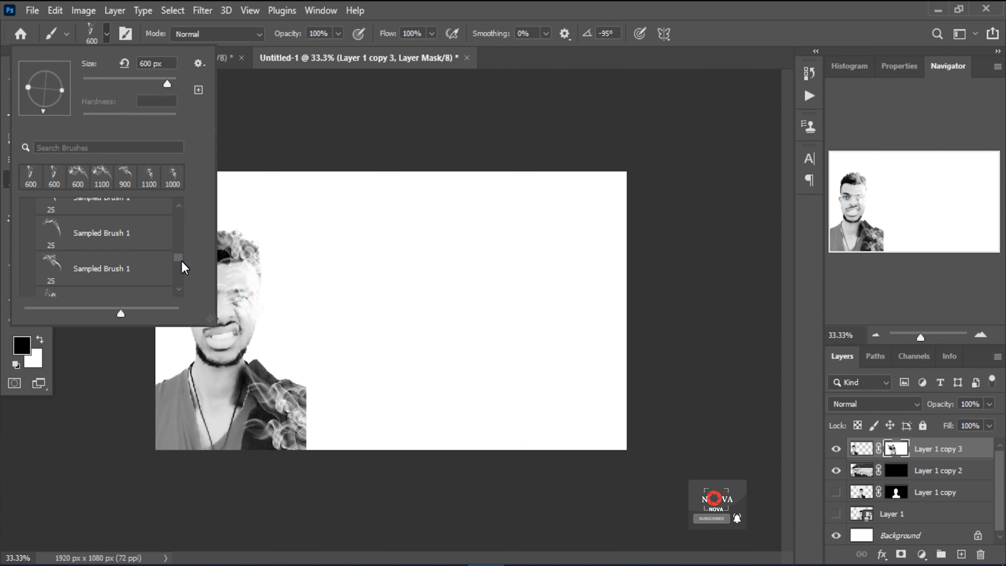
click(59, 268)
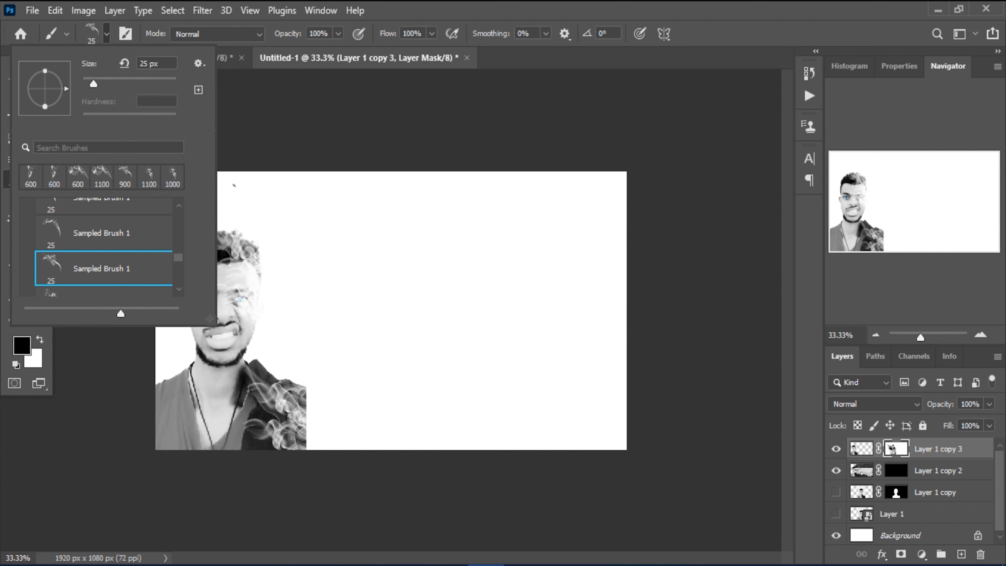
drag(97, 82, 143, 84)
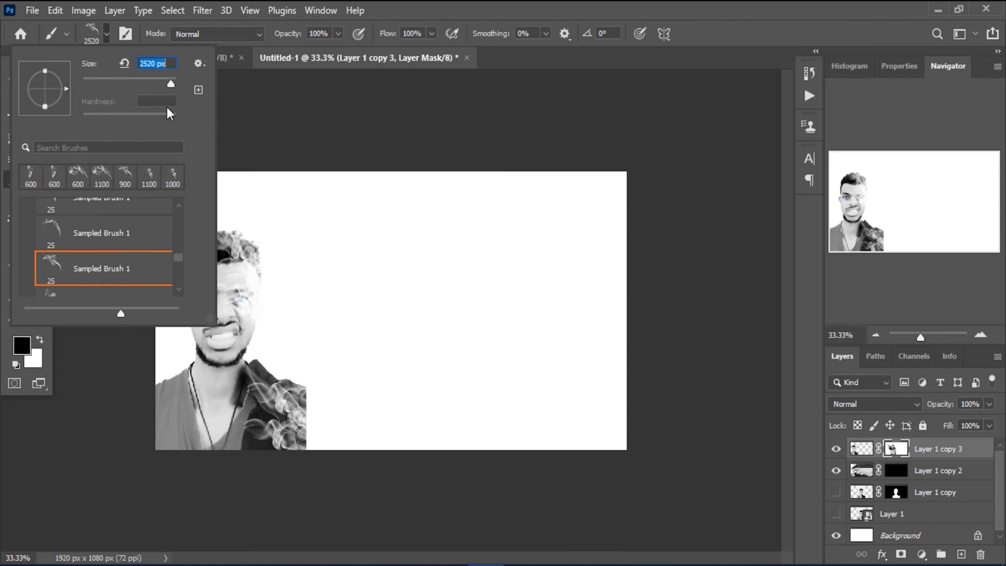
drag(171, 81, 163, 82)
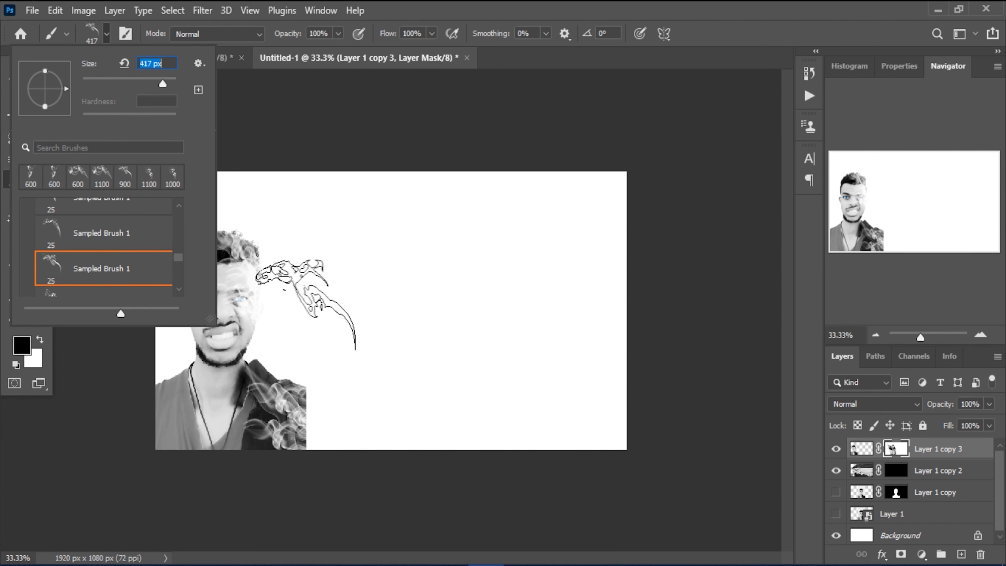
drag(62, 97, 45, 118)
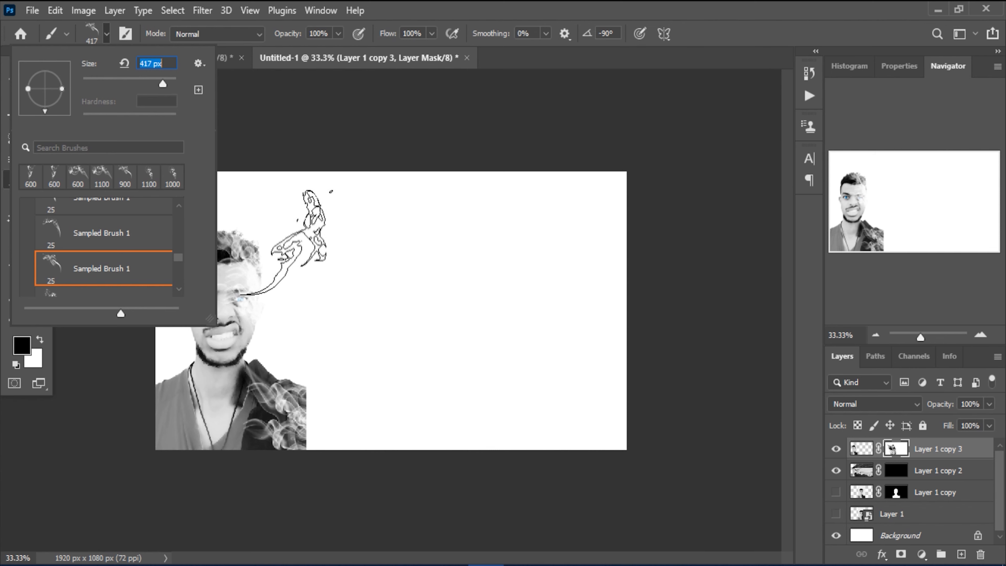
click(286, 242)
click(292, 377)
click(276, 260)
click(278, 292)
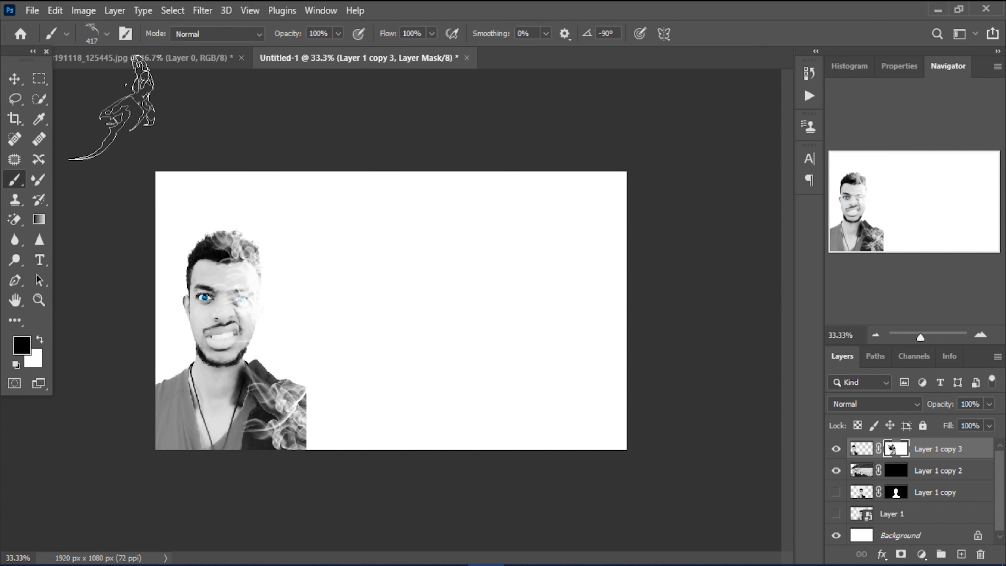
Step: Choose a different Sampled Brush 1 smoke tip from the Real Smoke set and size it to 511 px
click(107, 34)
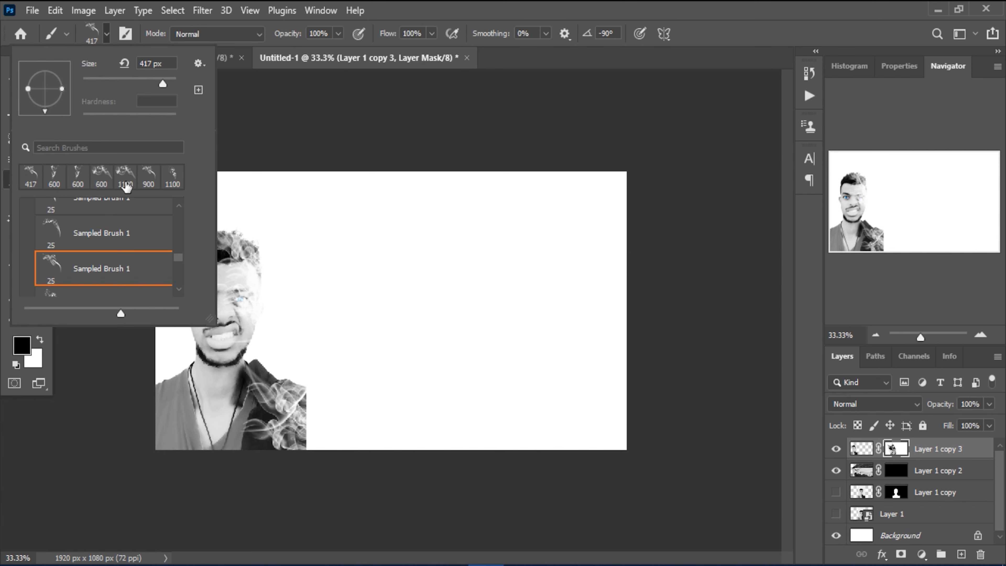
click(177, 261)
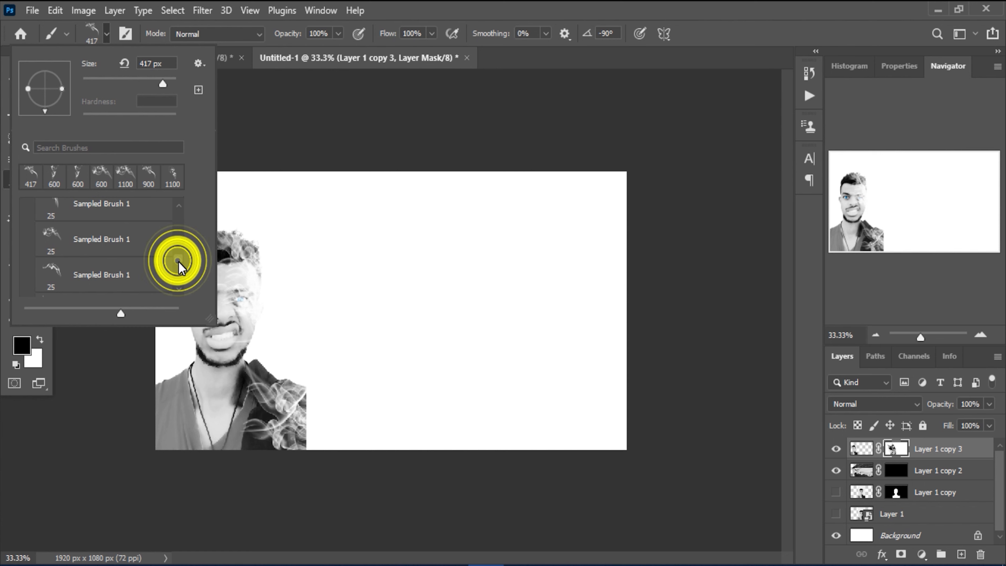
click(68, 275)
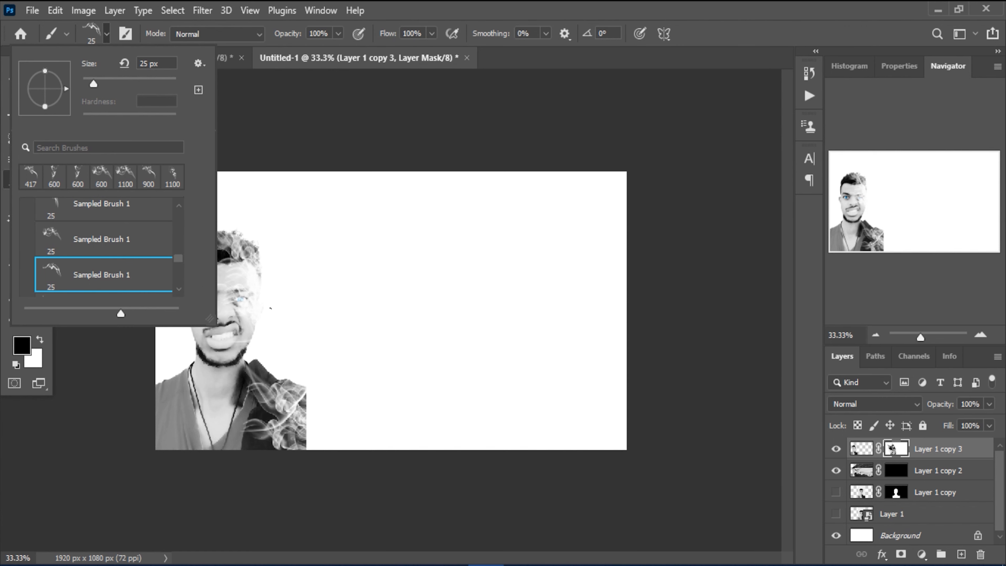
drag(92, 80, 144, 87)
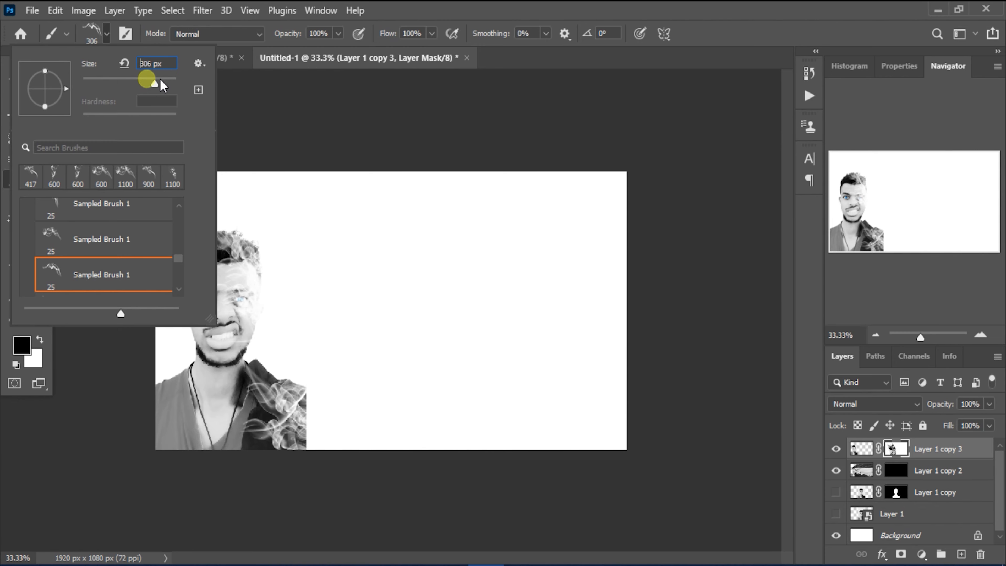
text([[[[)
click(177, 81)
click(486, 236)
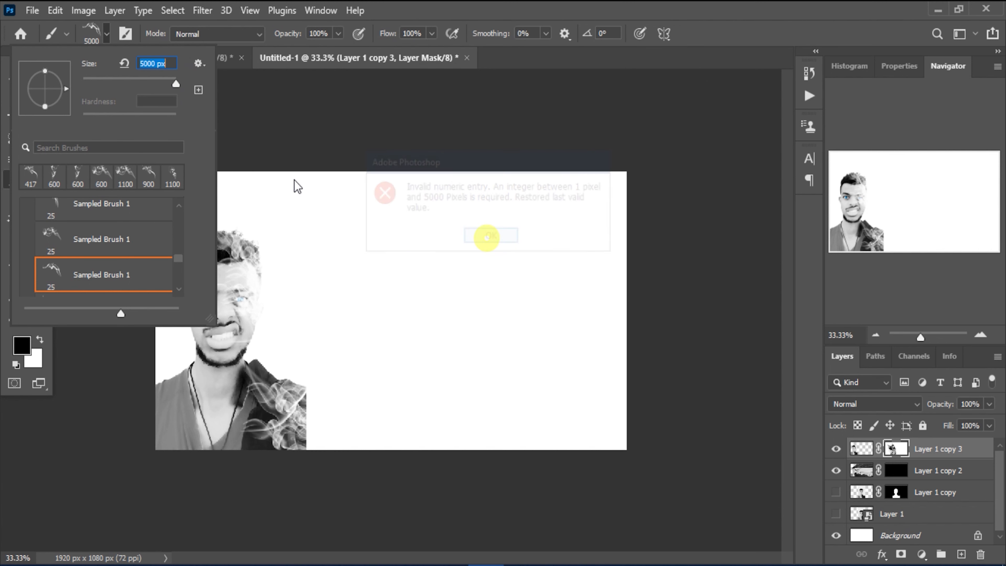
drag(175, 83, 169, 85)
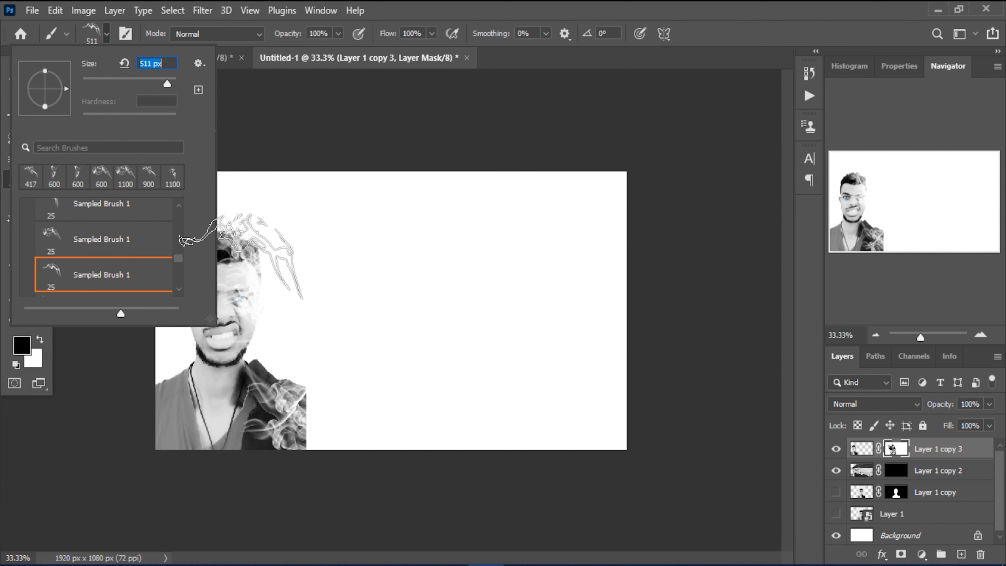
Step: Stamp black smoke over the mouth, jaw, shoulder, jacket and hair on the mask of Layer 1 copy 3
click(281, 297)
click(289, 395)
click(277, 396)
click(252, 355)
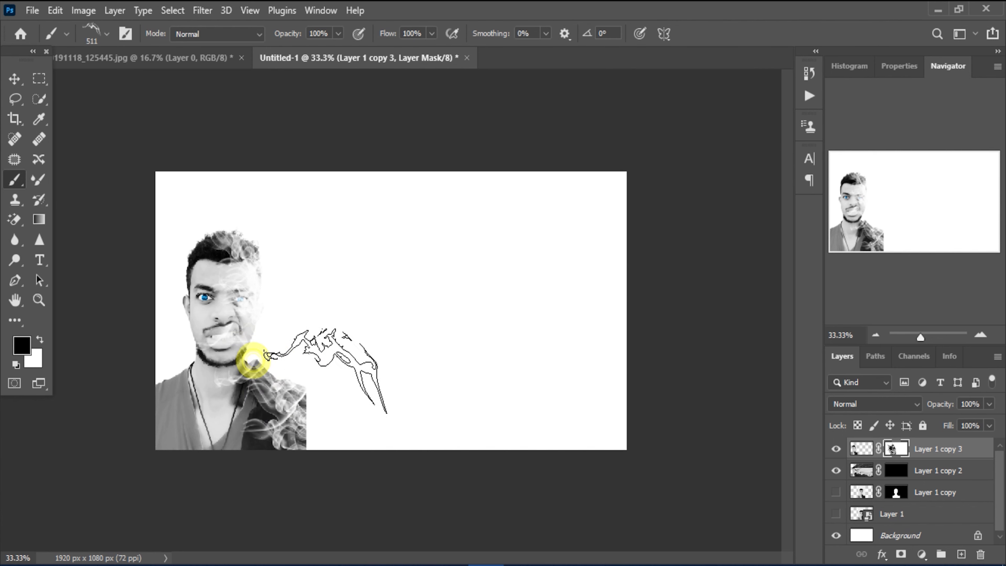
click(315, 408)
click(313, 439)
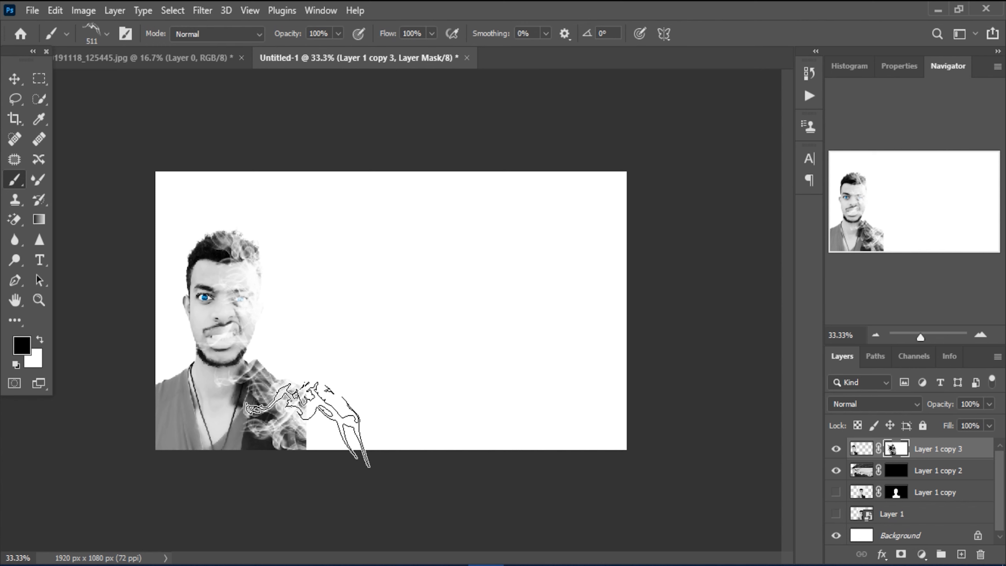
click(295, 403)
click(300, 432)
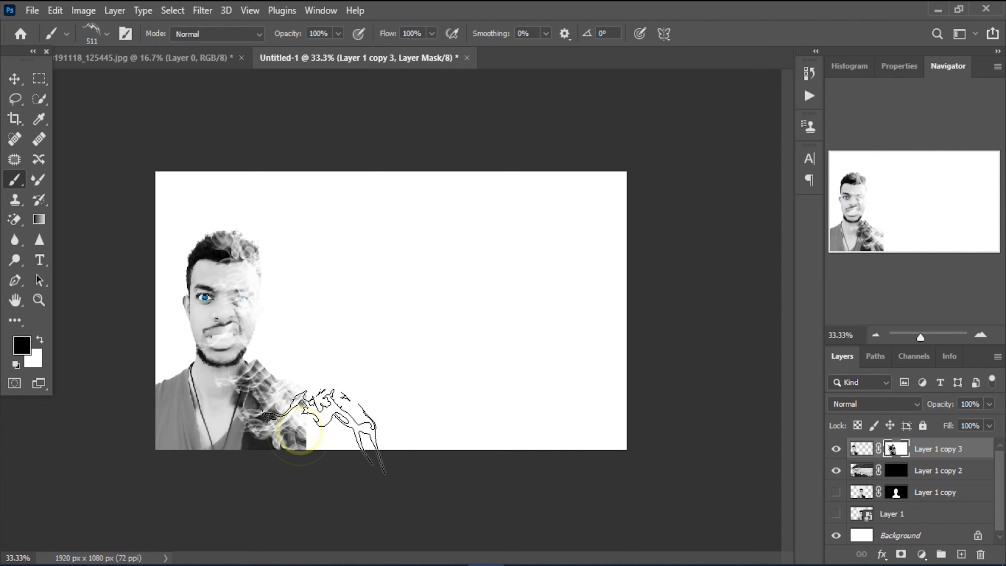
click(247, 253)
click(279, 444)
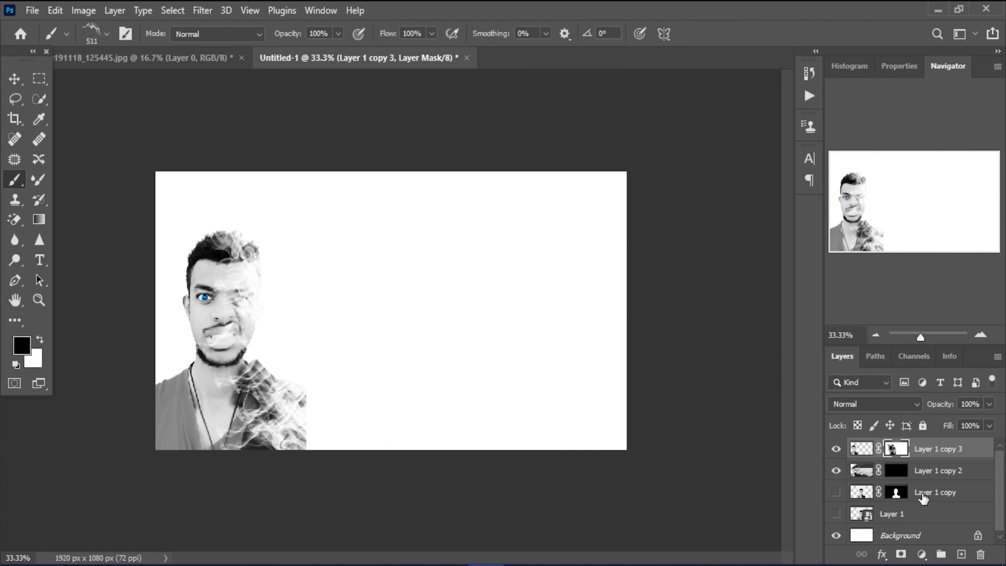
Step: Target the mask of Layer 1 copy 2 and make white the foreground colour
click(896, 475)
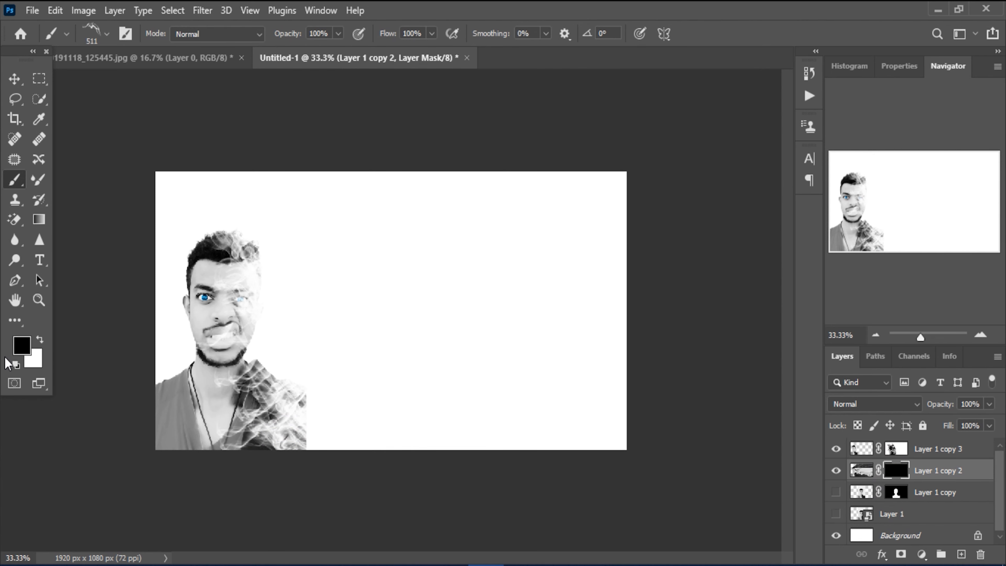
click(25, 345)
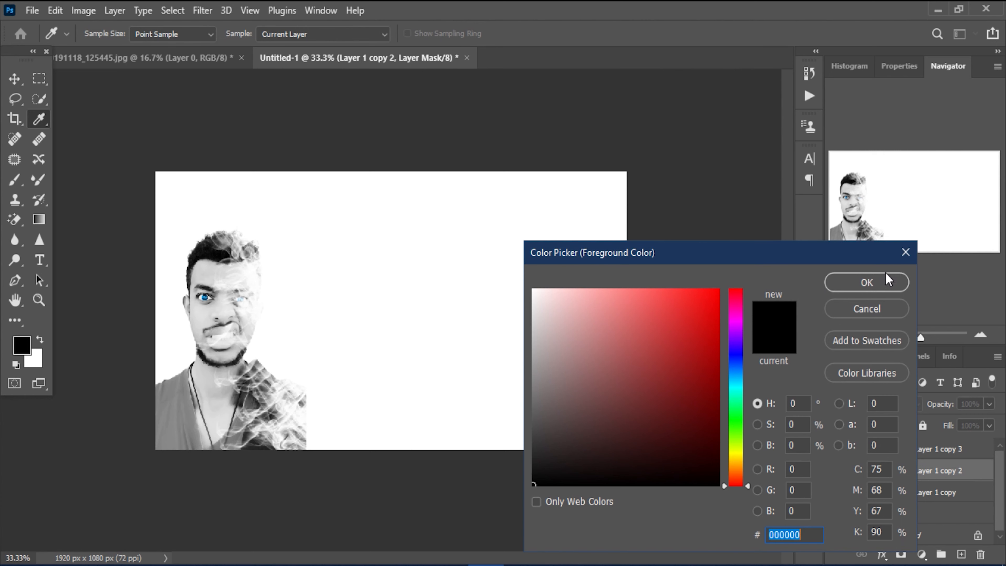
click(907, 253)
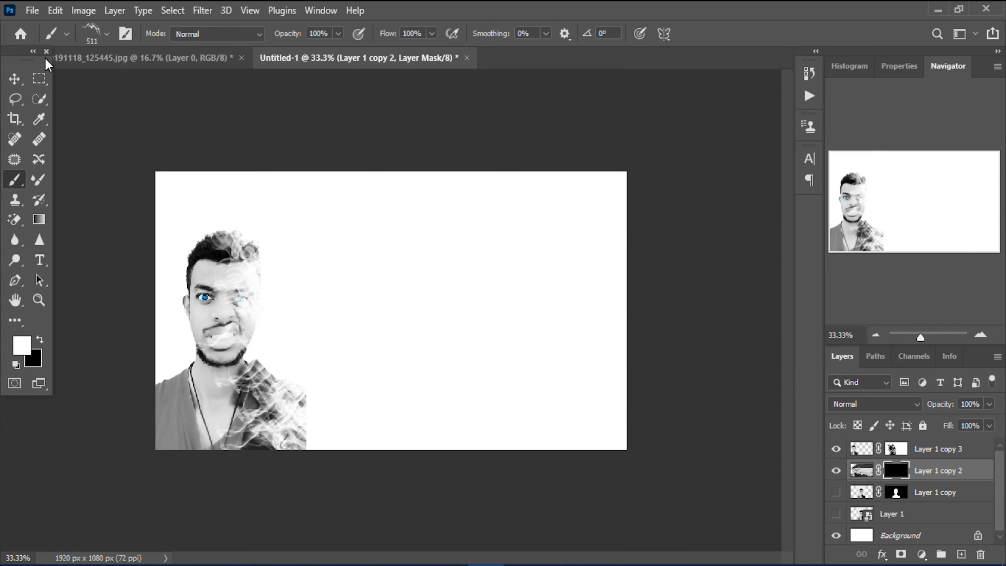
Step: Enlarge the smoke brush to 1000 px, rotate its tip to -146°, and stamp white from the man's head across the canvas
key(bracketright)
key(bracketright)
key(bracketright)
key(bracketright)
key(bracketright)
click(99, 33)
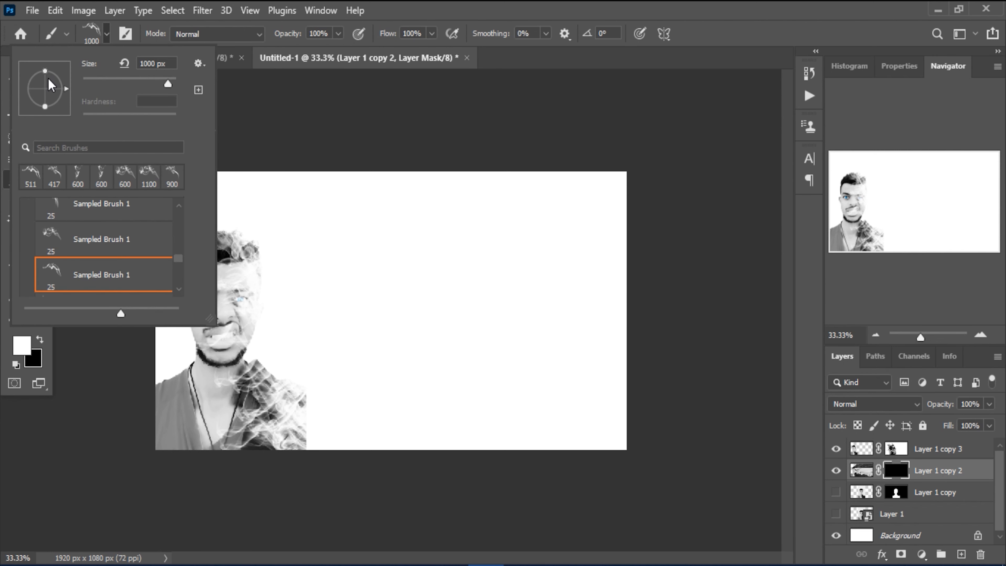
drag(38, 88, 24, 66)
drag(54, 99, 63, 107)
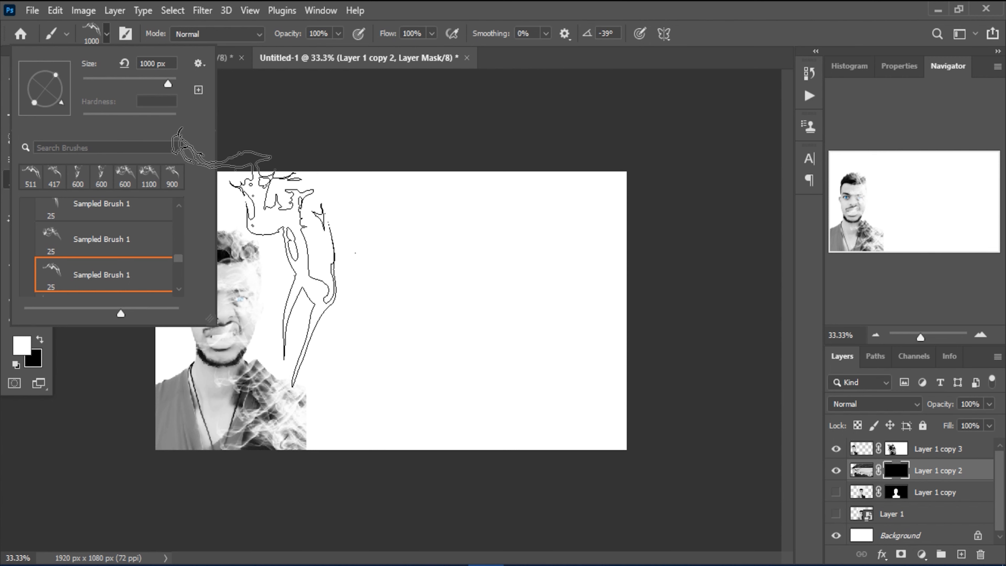
drag(8, 123, 8, 127)
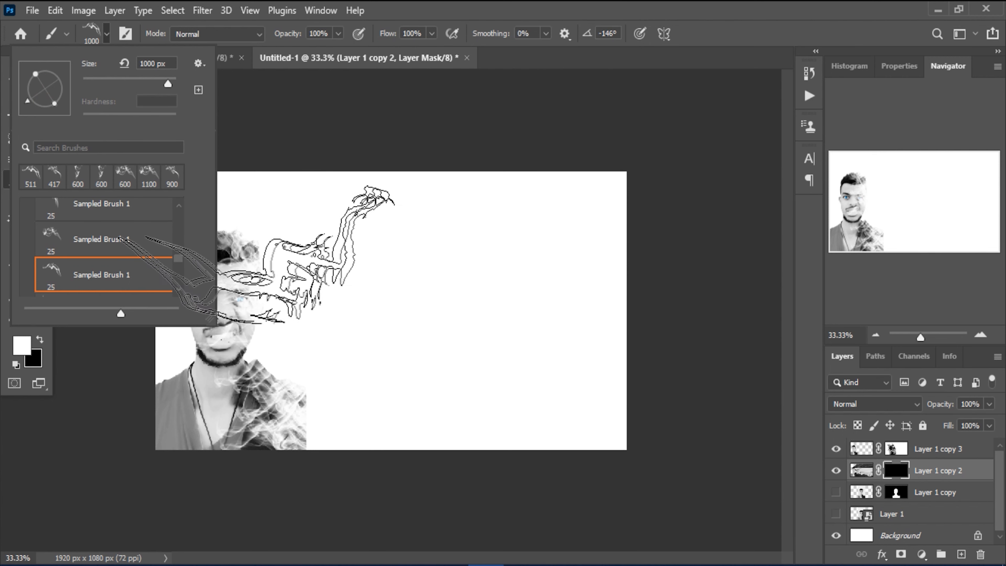
click(341, 237)
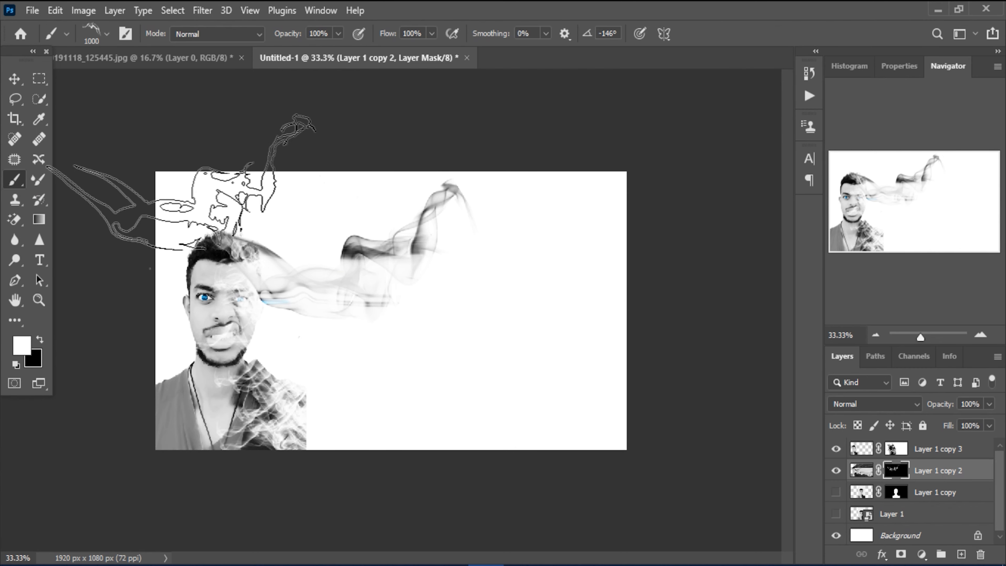
Step: Choose the recent 600 px smoke brush angled at -179° and stamp white beside the man's cheek and shoulder on the mask
click(95, 30)
click(31, 174)
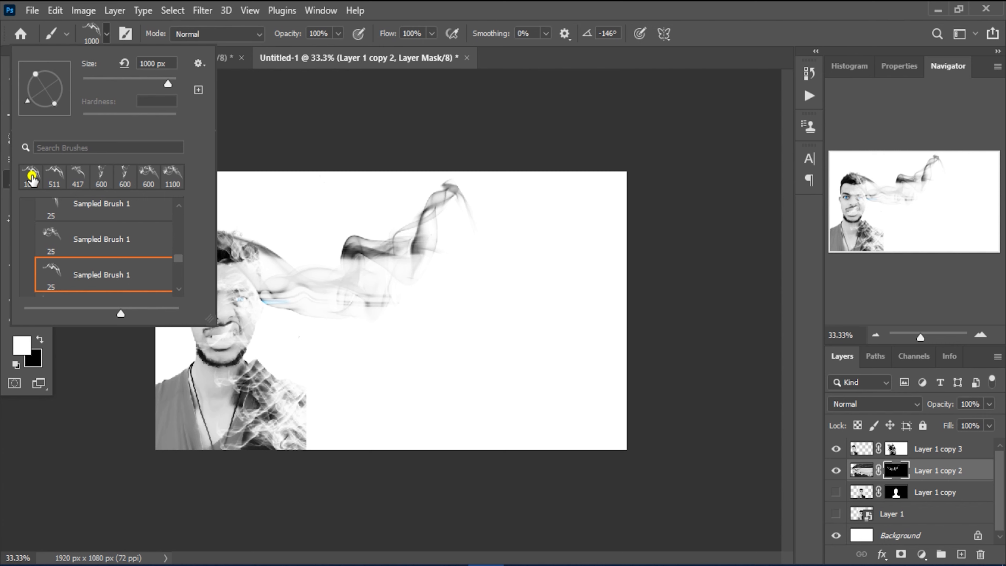
click(147, 178)
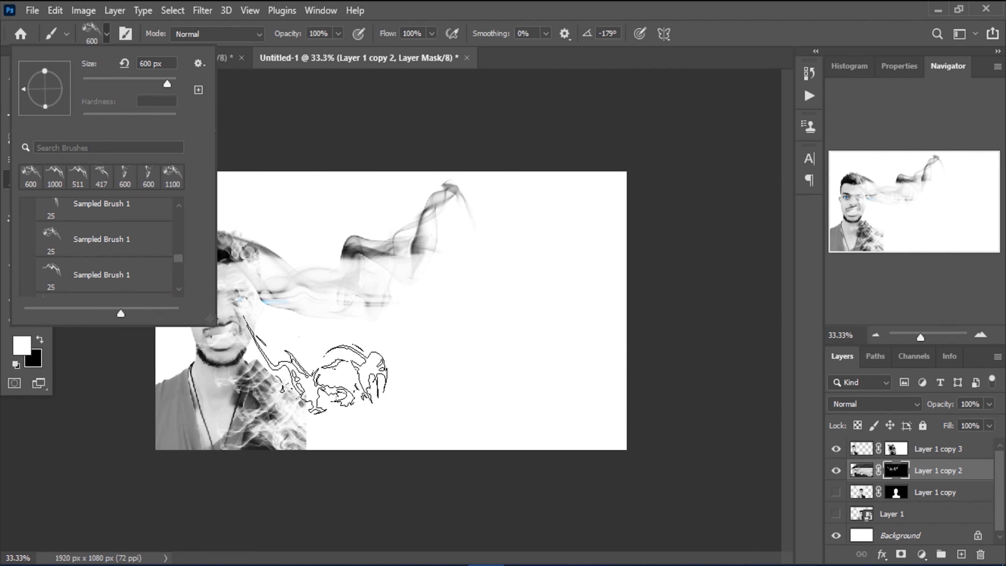
click(315, 361)
click(284, 321)
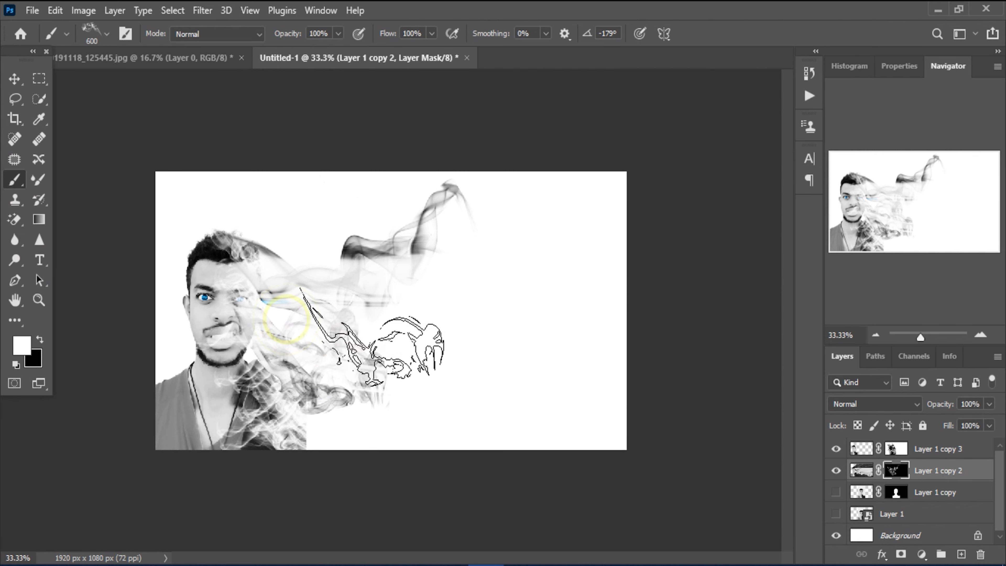
Step: Rotate the 600 px smoke tip to -84° and stamp white above the man's hair and in the empty area beside his jacket
click(93, 34)
drag(43, 74, 47, 63)
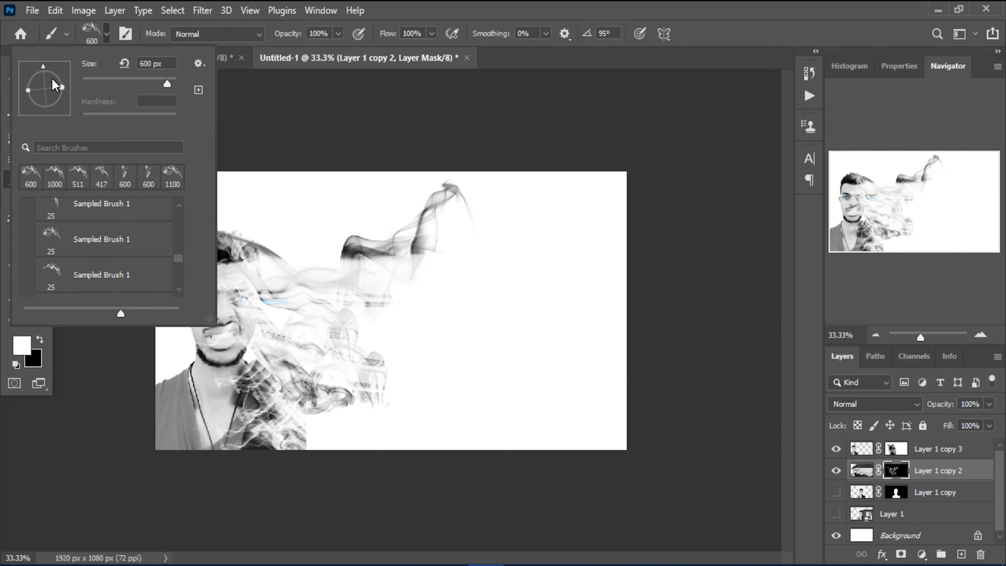
click(47, 112)
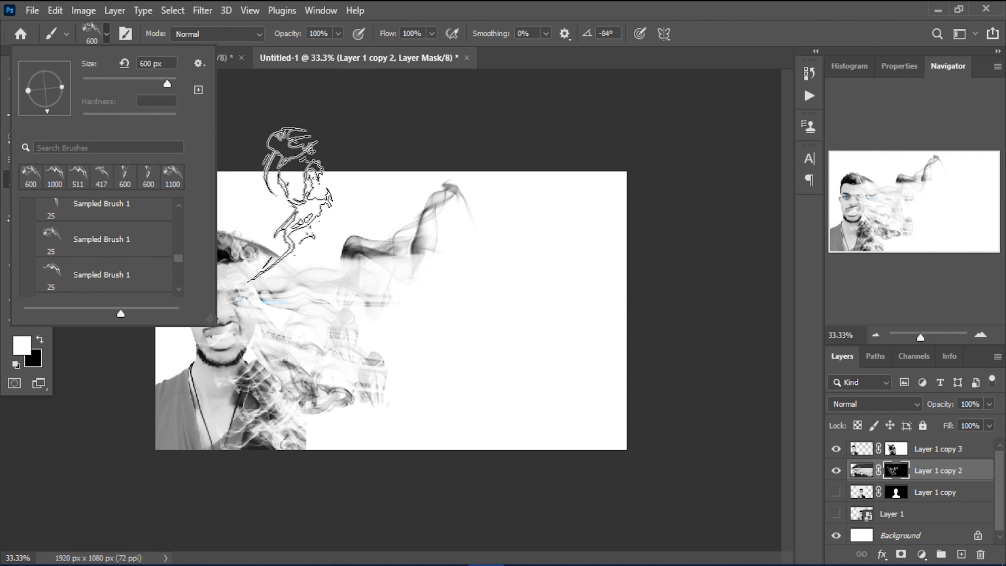
click(292, 237)
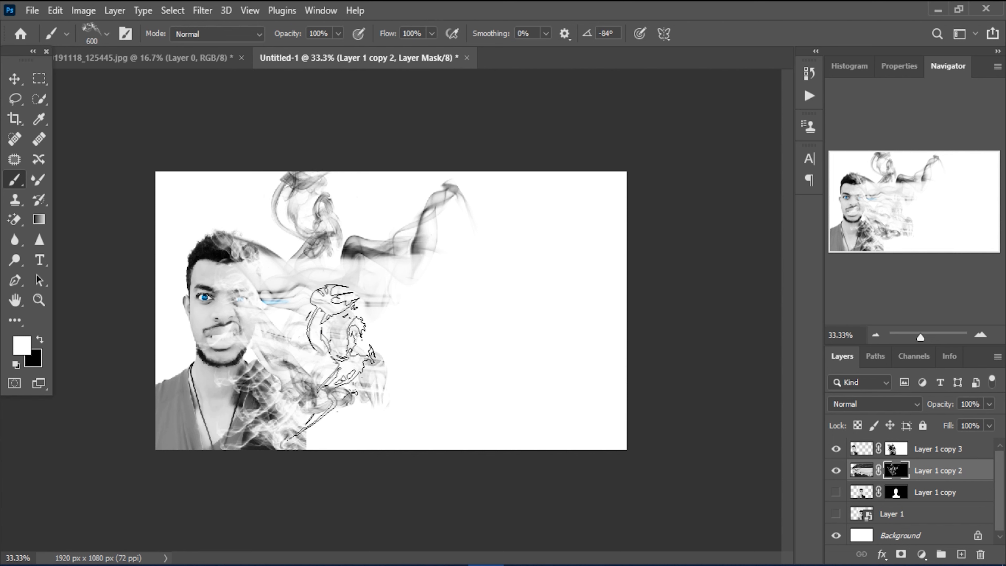
click(265, 225)
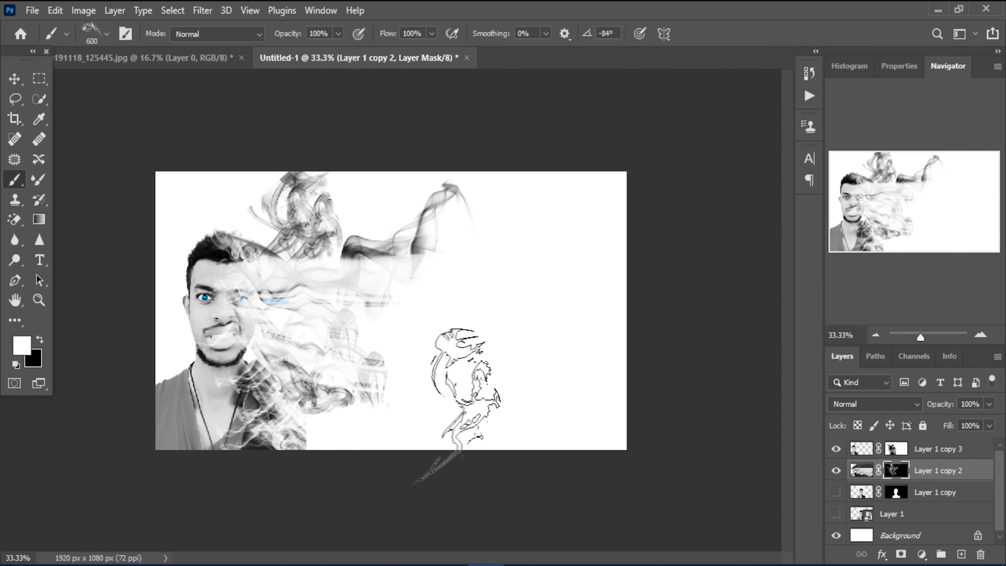
click(410, 387)
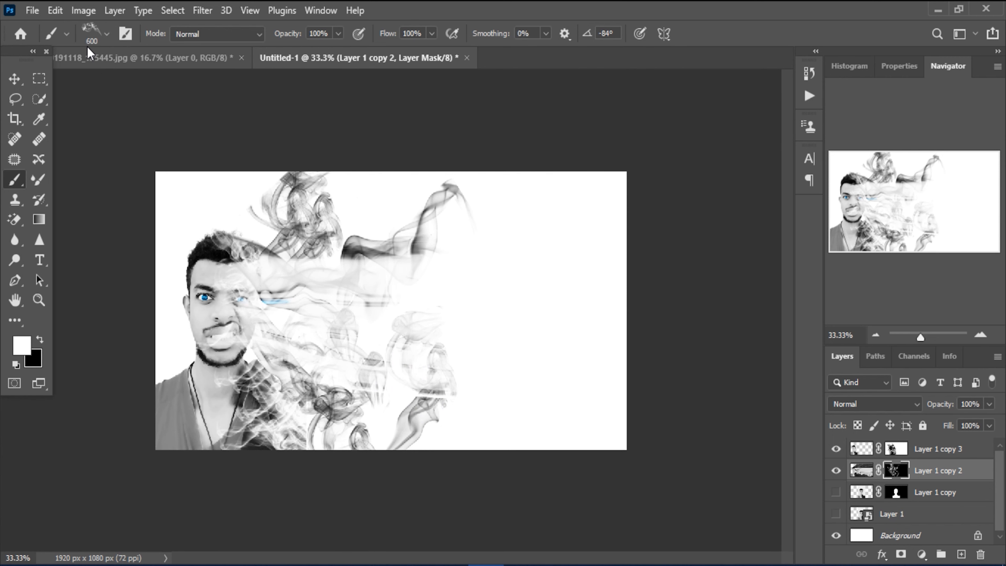
Step: Choose an unrotated curling smoke brush, enlarge it to 1100 px, and stamp white across the middle and upper parts of the smoke trail
click(106, 34)
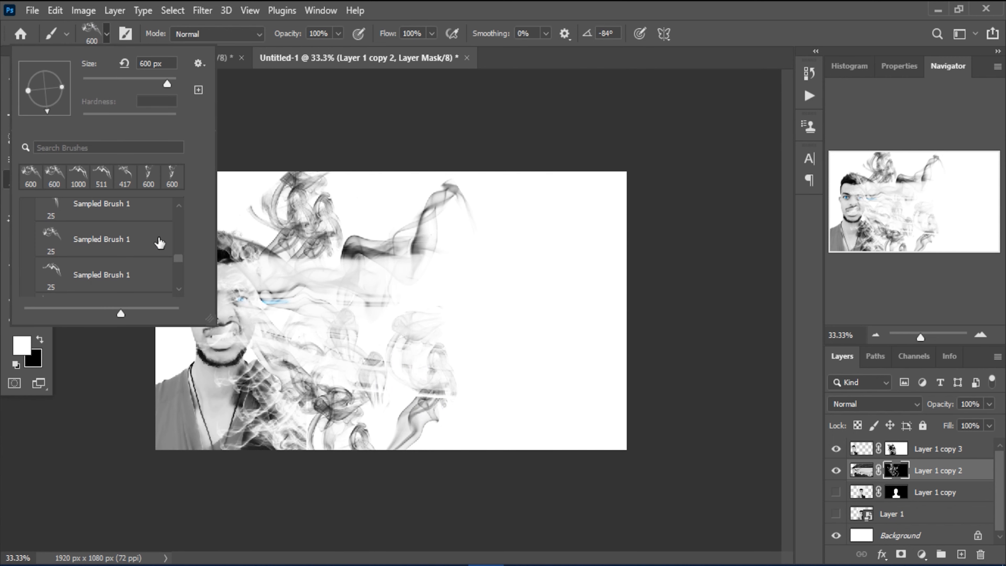
click(48, 236)
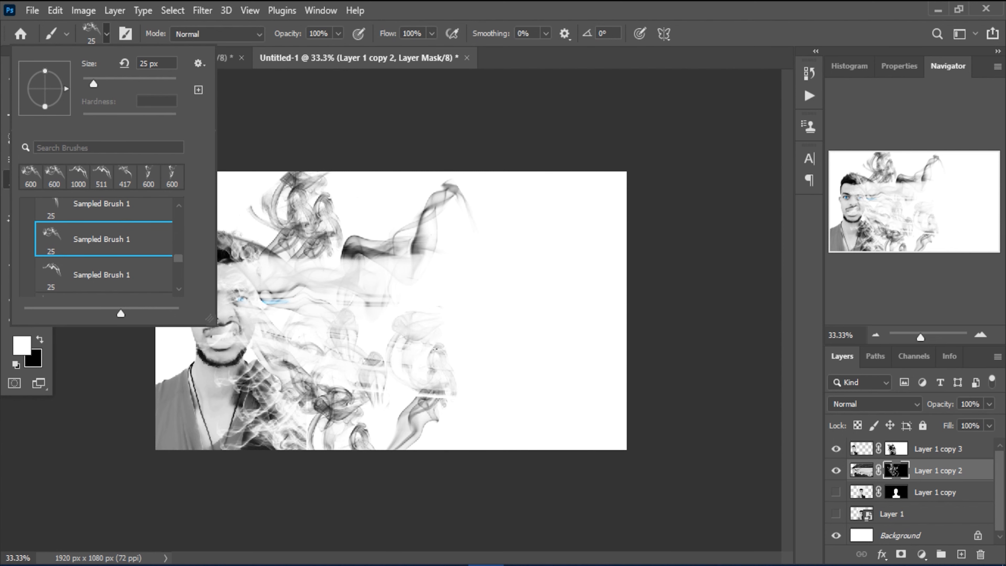
drag(99, 87, 132, 88)
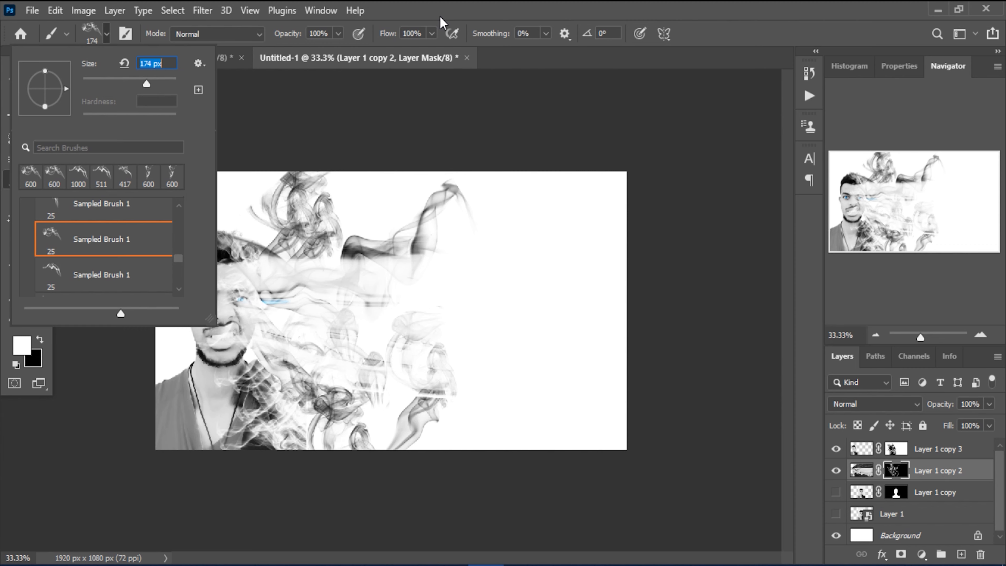
click(443, 9)
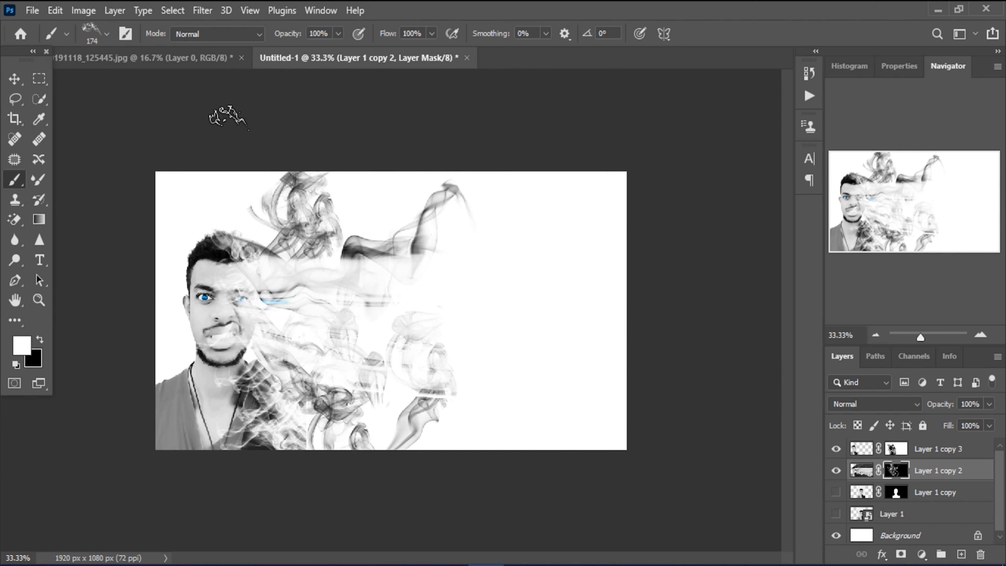
key(bracketright)
key(bracketright)
key(bracketright)
key(bracketright)
key(bracketright)
key(bracketright)
key(bracketright)
key(bracketright)
key(bracketright)
key(bracketright)
key(bracketright)
key(bracketright)
key(bracketright)
key(bracketleft)
key(bracketleft)
click(387, 341)
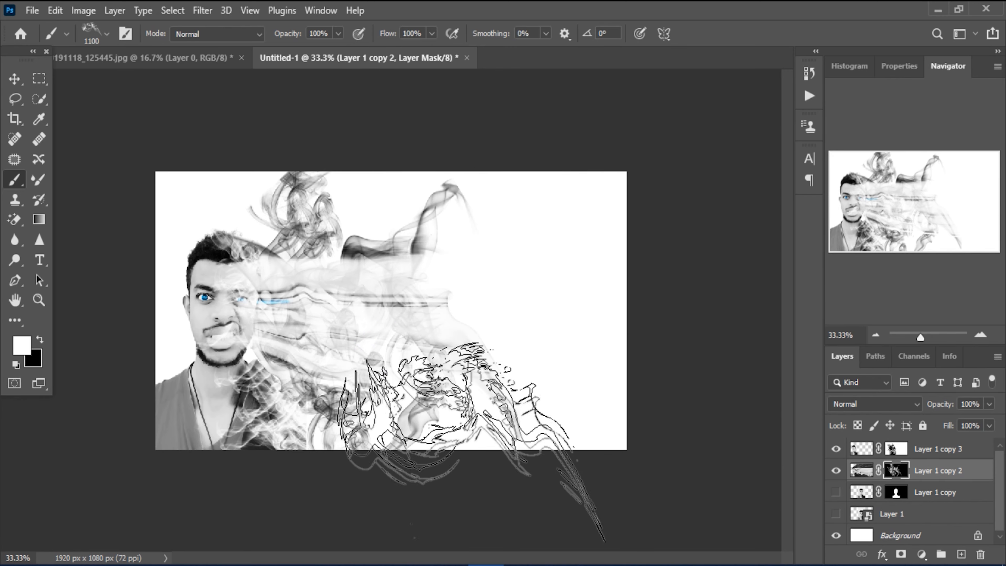
click(416, 218)
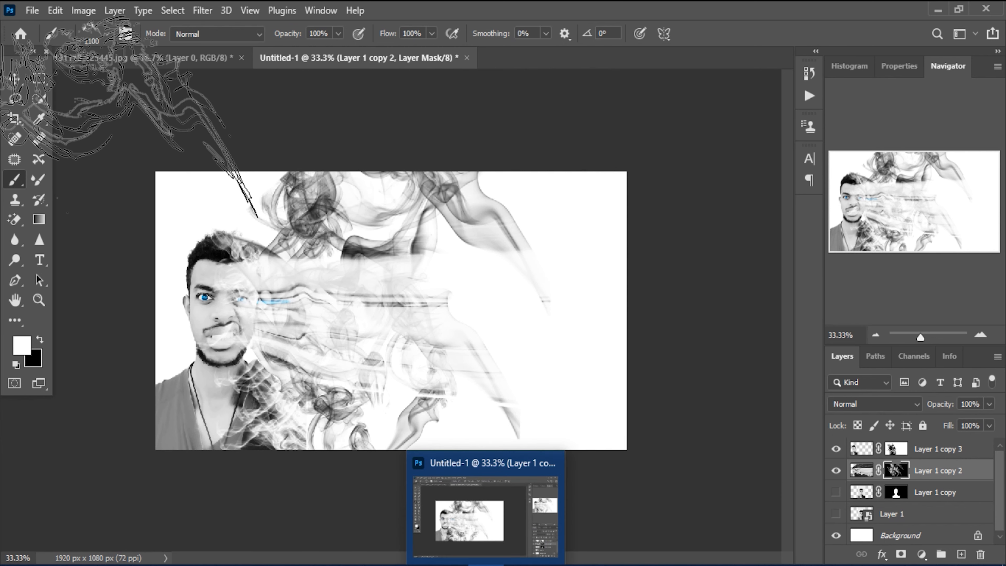
Step: Choose a different sampled smoke brush from further down the presets, size it to 700 px, and stamp white at the trail's far end
click(89, 31)
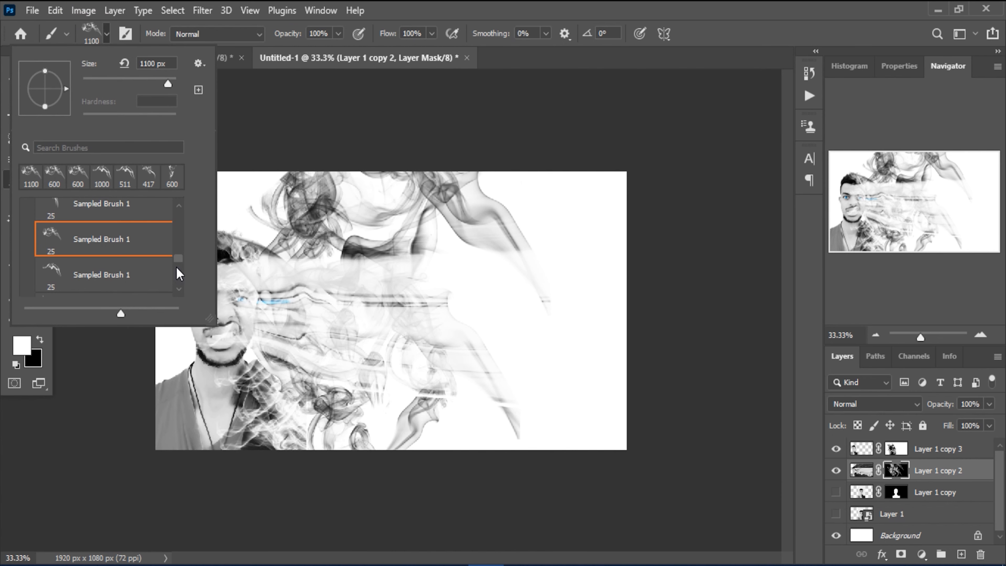
drag(181, 266, 180, 273)
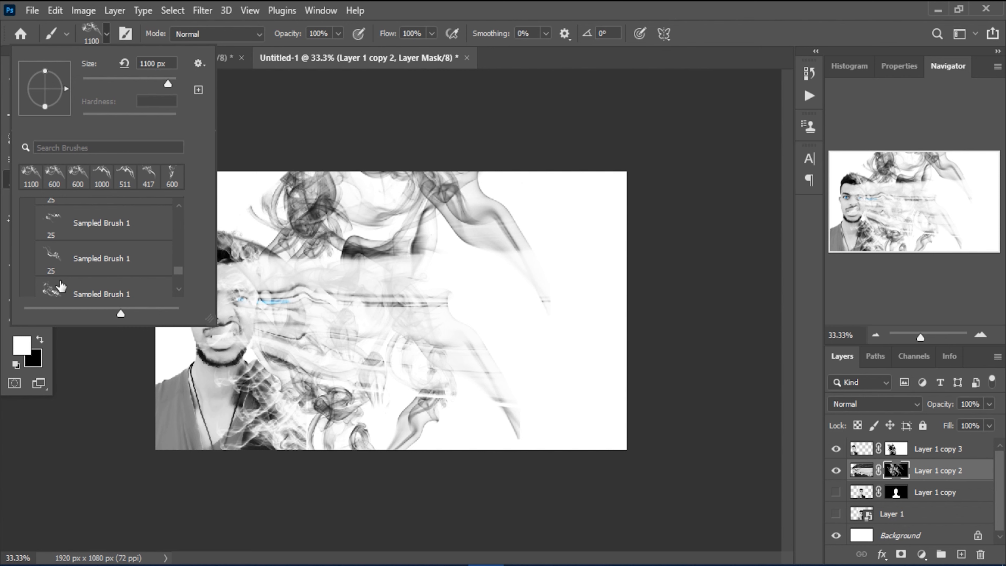
click(57, 289)
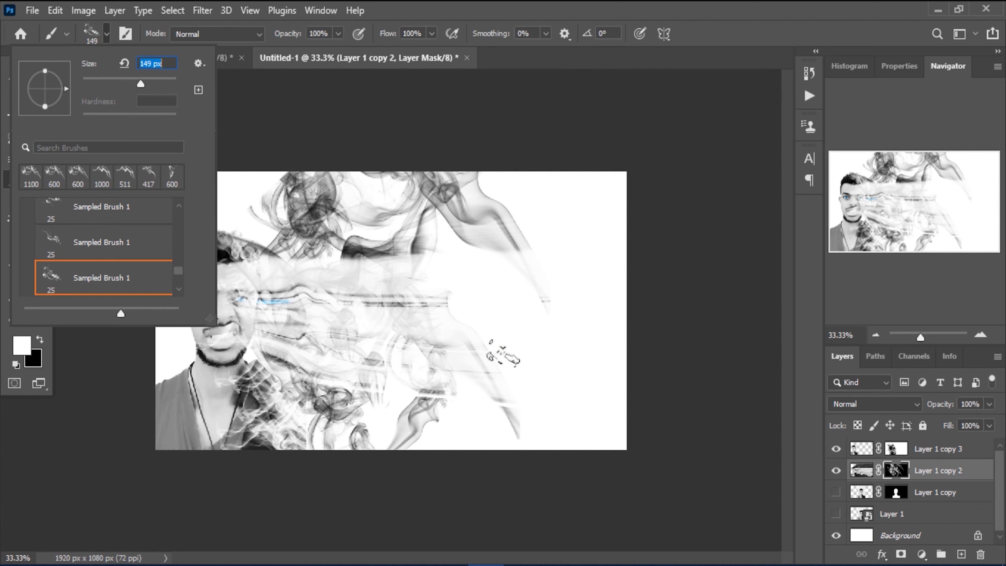
click(500, 347)
key(])
key(])
key(])
key(])
key(])
key(])
key(])
key(])
click(521, 329)
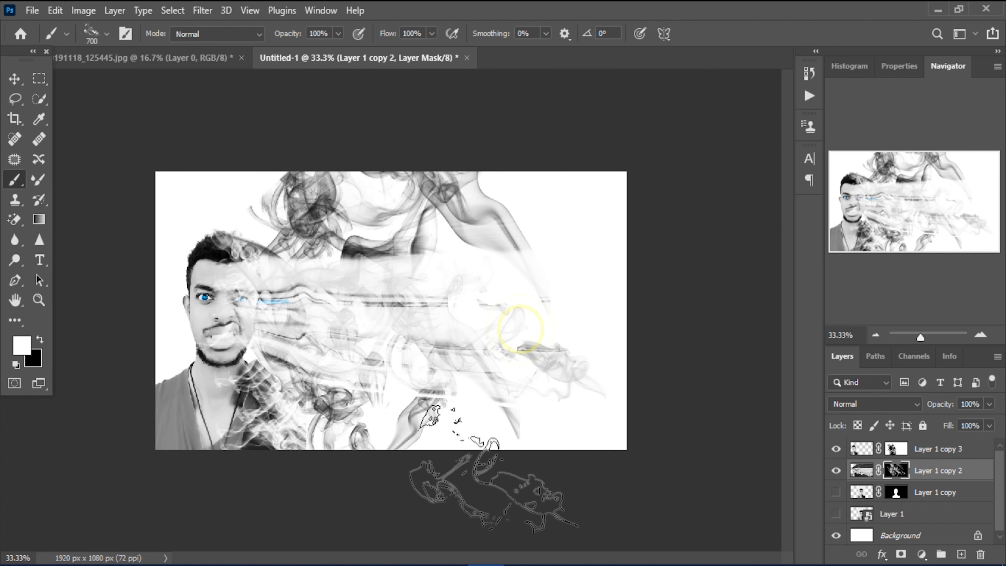
Step: Stamp white with the 700 px smoke brush over the upper trail, the lower edge, above the hair, beside the eye and along the outer trail
click(439, 233)
click(489, 449)
click(294, 236)
click(292, 191)
click(276, 177)
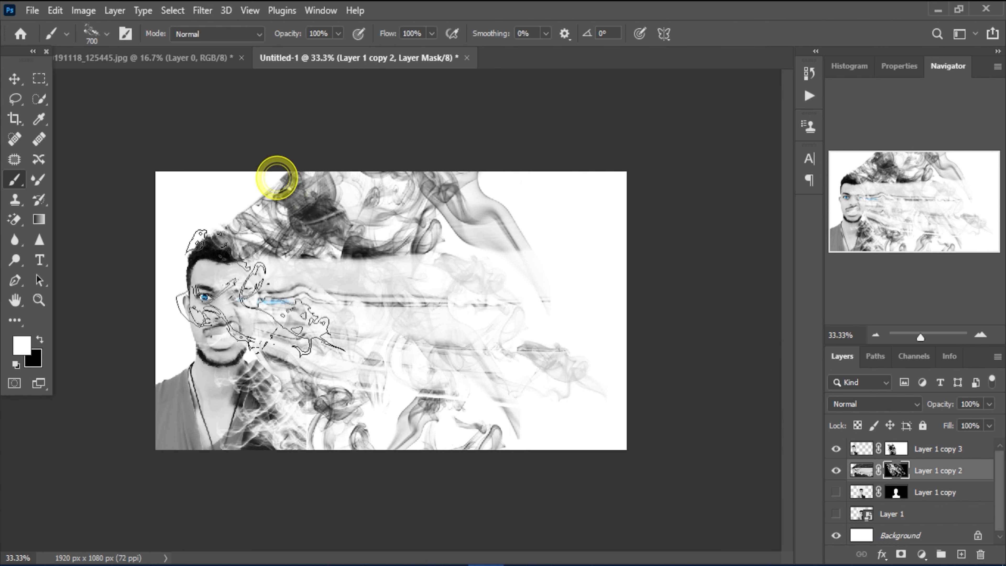
click(257, 299)
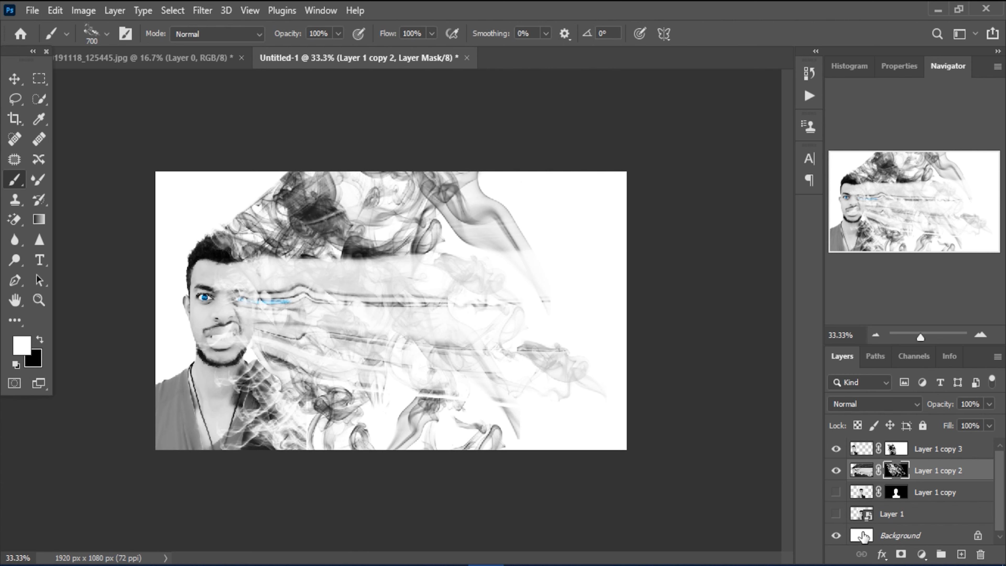
click(522, 278)
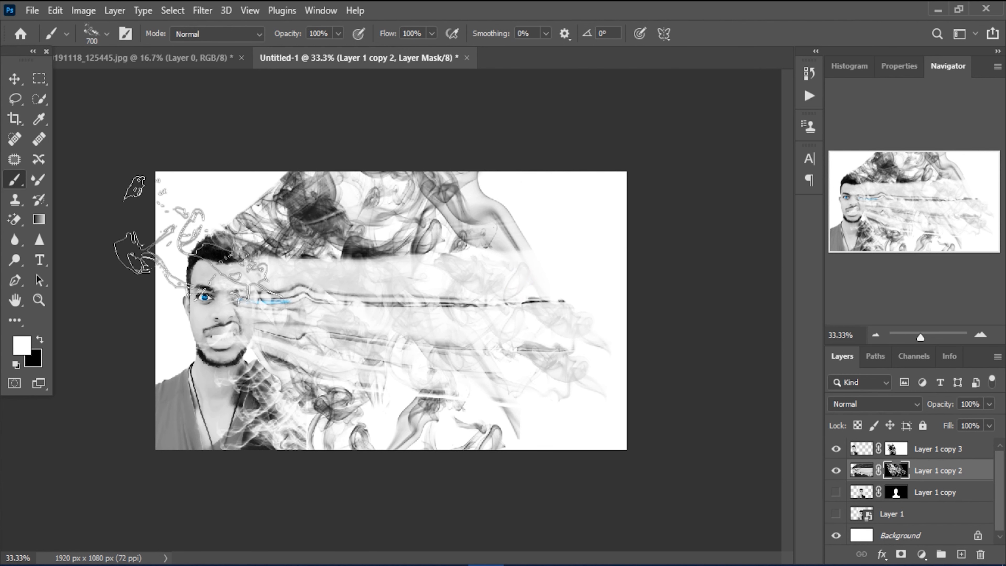
click(171, 151)
click(173, 137)
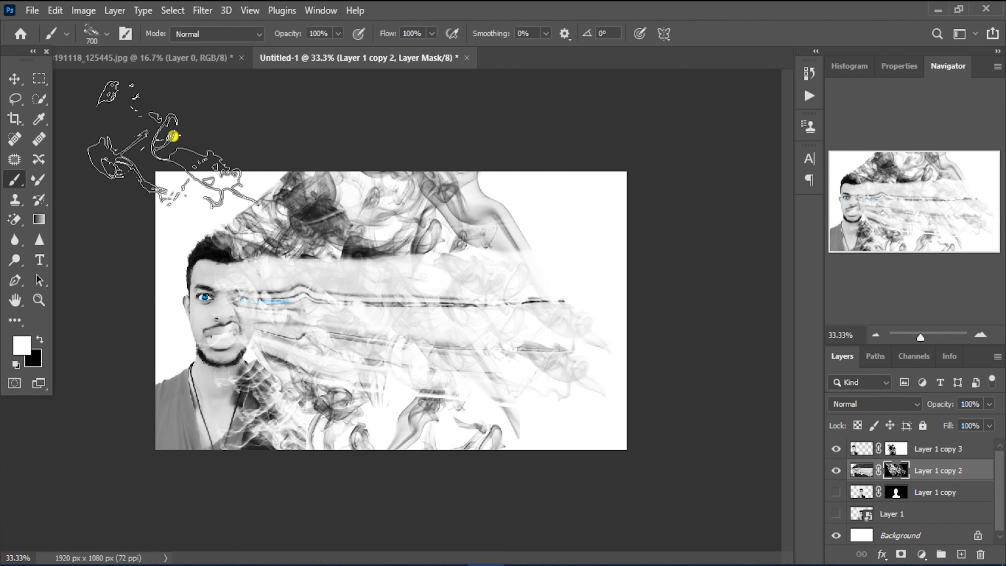
click(124, 151)
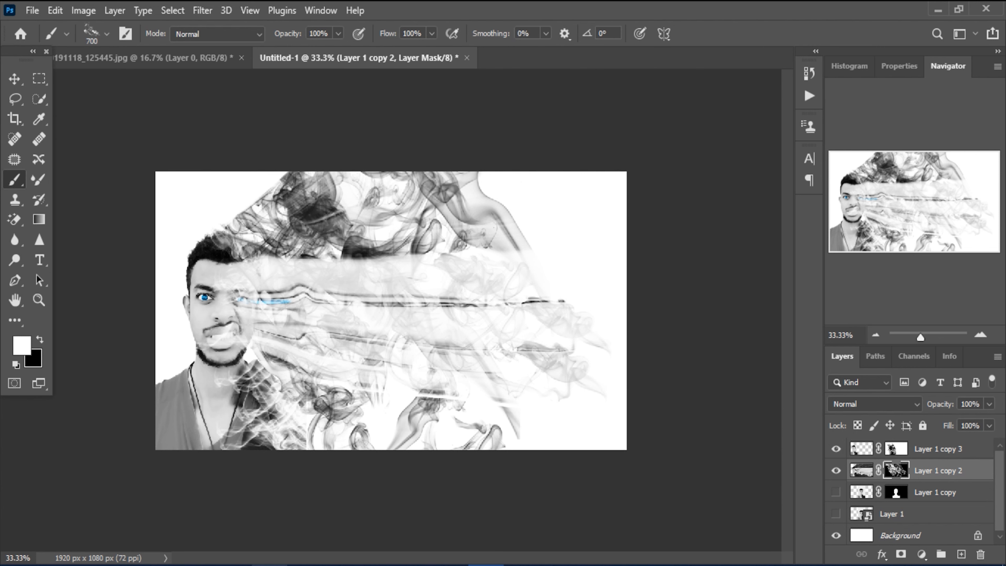
Step: Choose the sampled brush of small separate wisps, size it to 400 px, and stamp white in the canvas's upper-right area
click(112, 36)
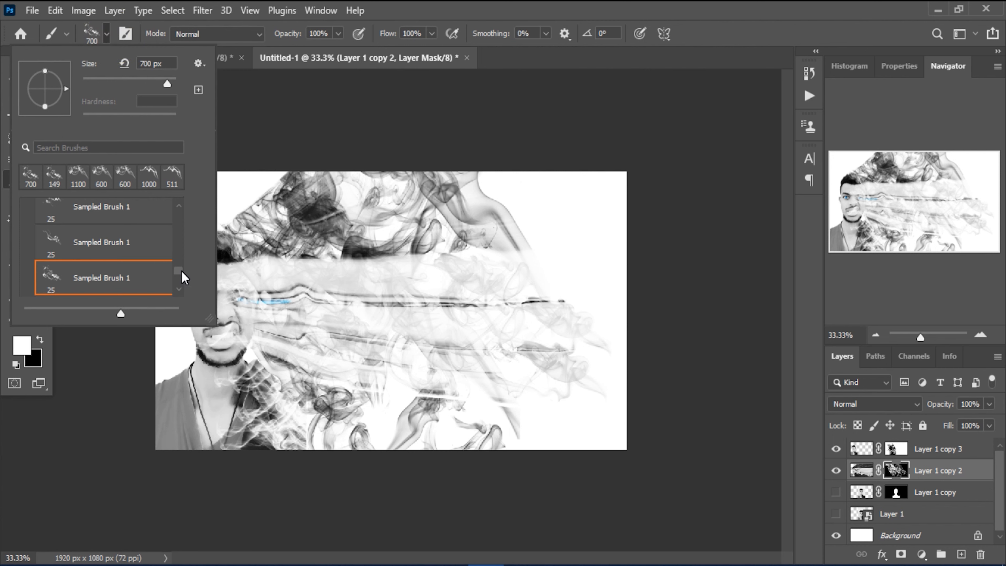
drag(182, 272, 181, 280)
click(59, 253)
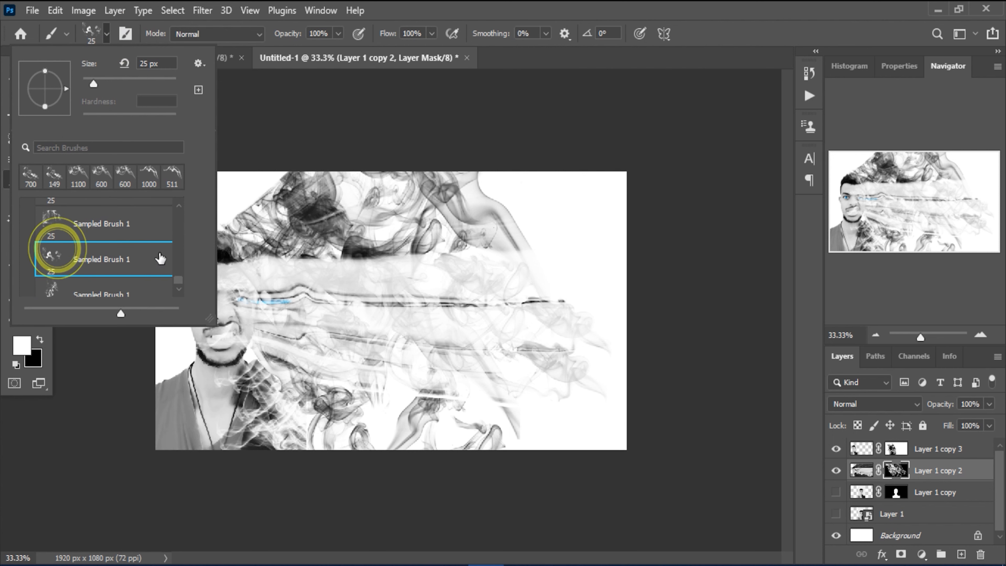
click(235, 179)
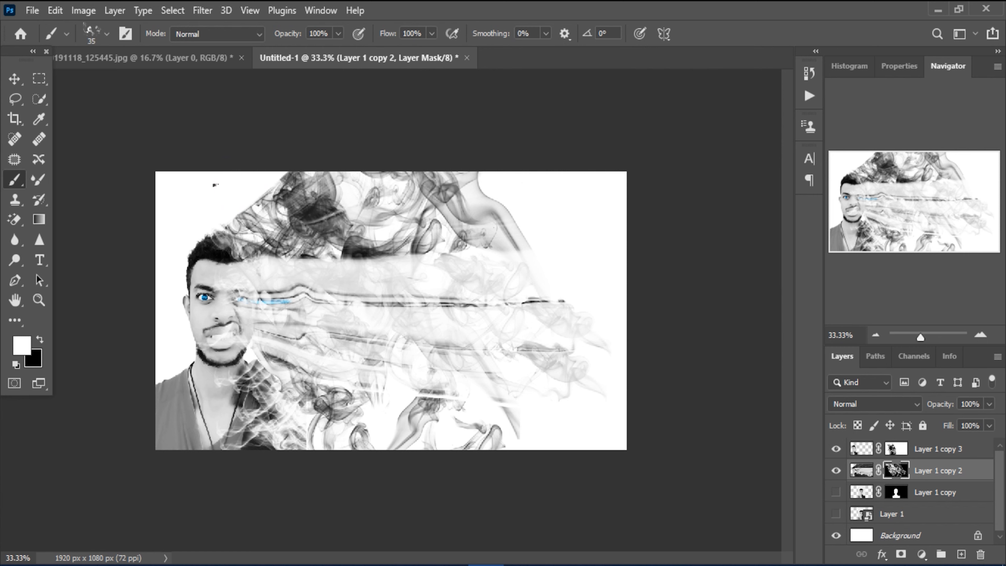
key(bracketright)
key(bracketright)
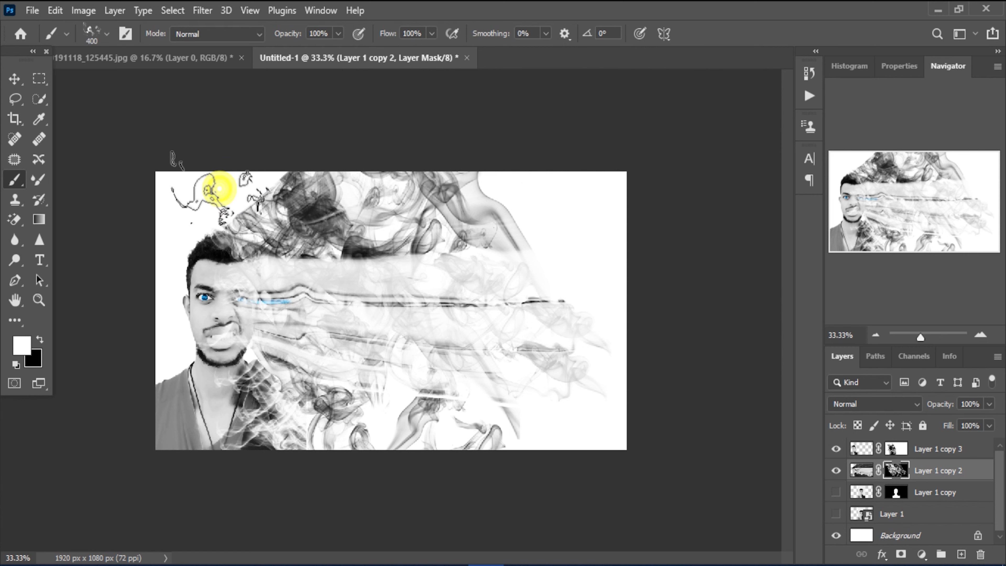
click(254, 189)
click(533, 180)
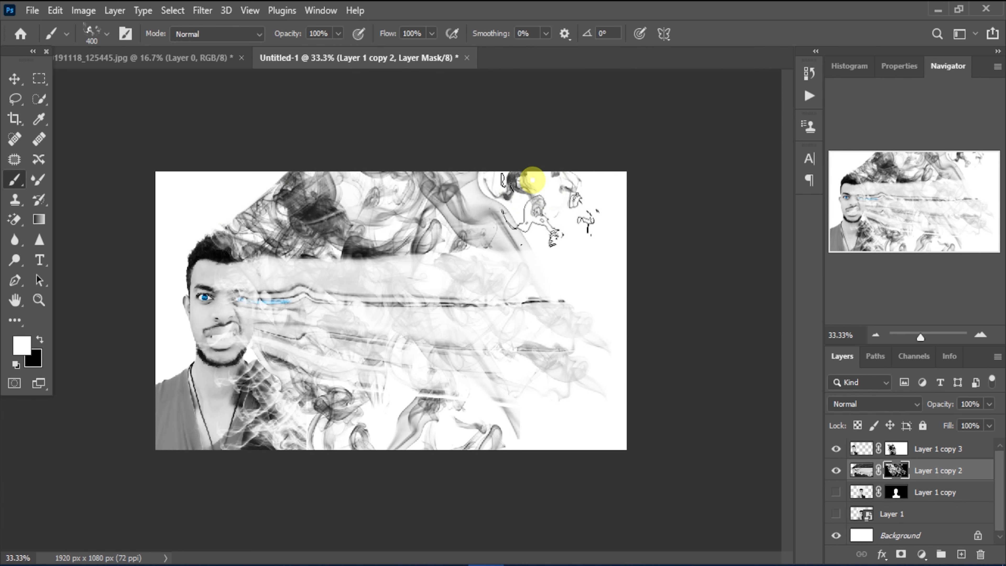
Step: Scatter white stamps of the 400 px wisp brush along the canvas's right side, lower-right corner and the middle of the trail
click(550, 247)
click(583, 405)
click(513, 446)
click(449, 287)
click(486, 309)
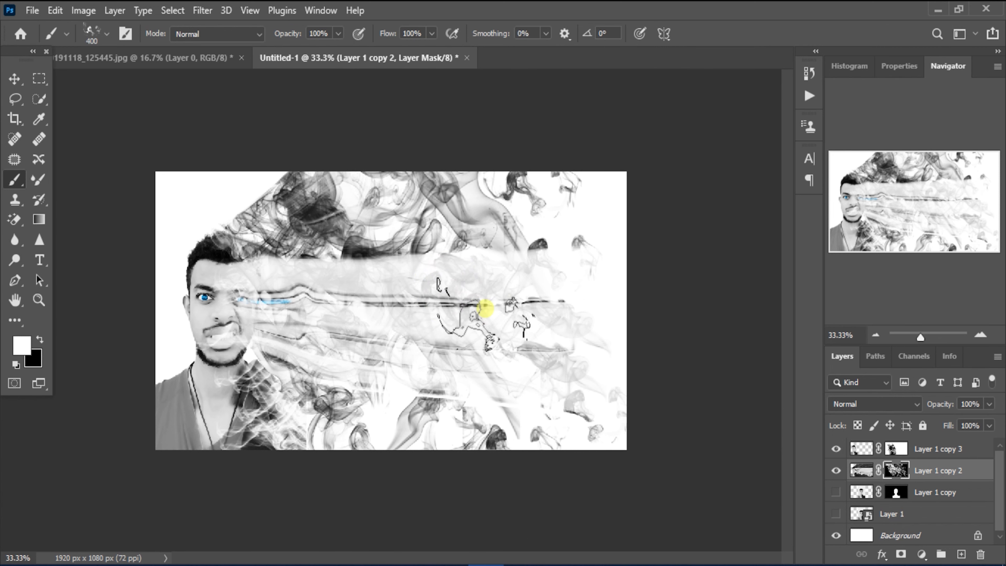
click(620, 223)
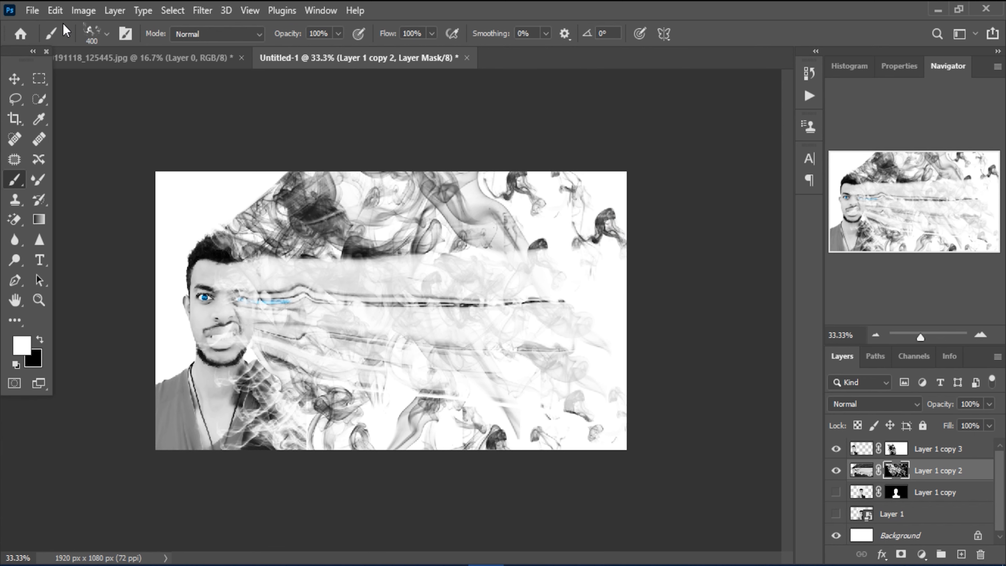
Step: Save the document as a layered TIFF named smoke in New folder (2), with no image compression and ZIP layer compression
click(35, 9)
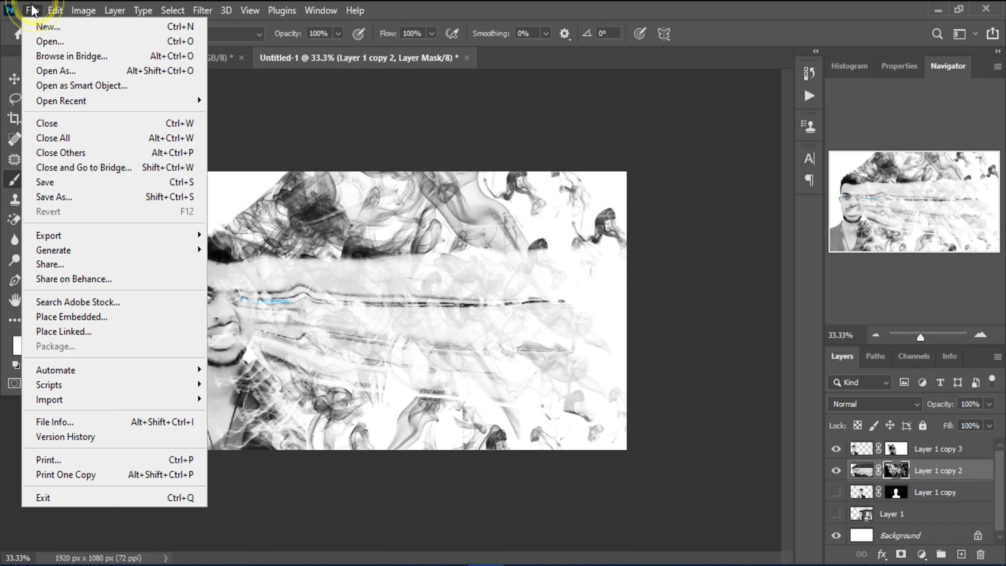
click(61, 185)
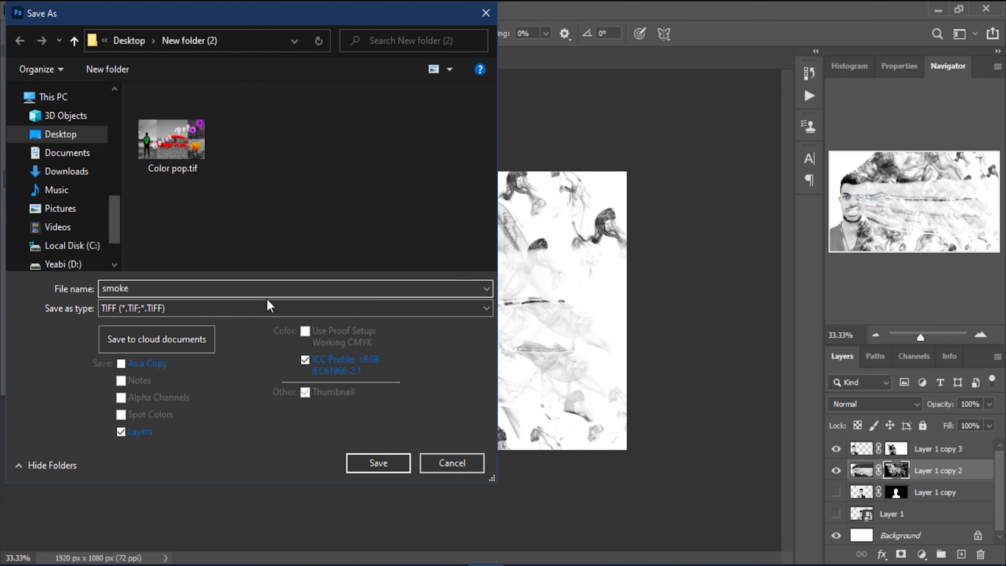
click(372, 461)
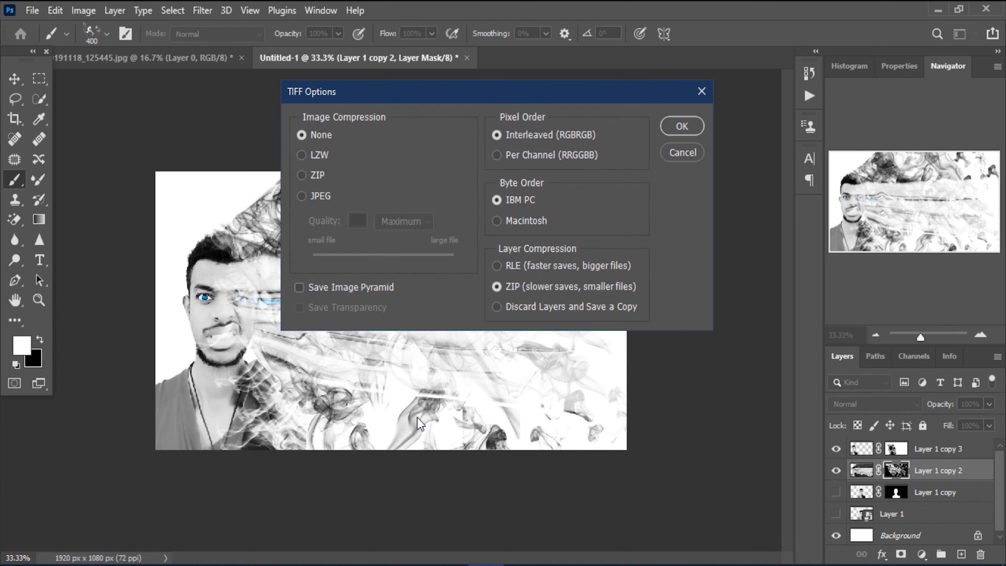
click(669, 126)
click(438, 222)
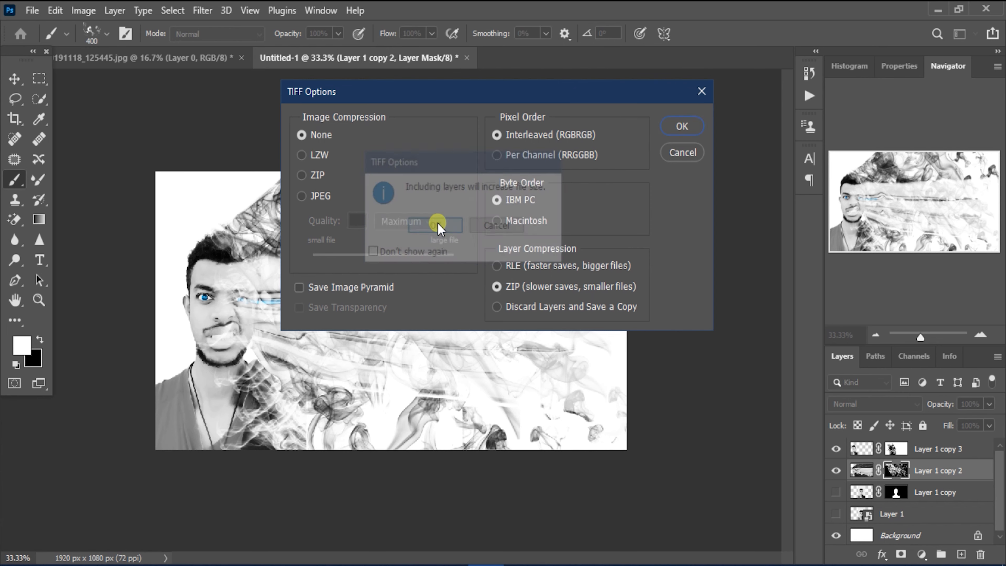